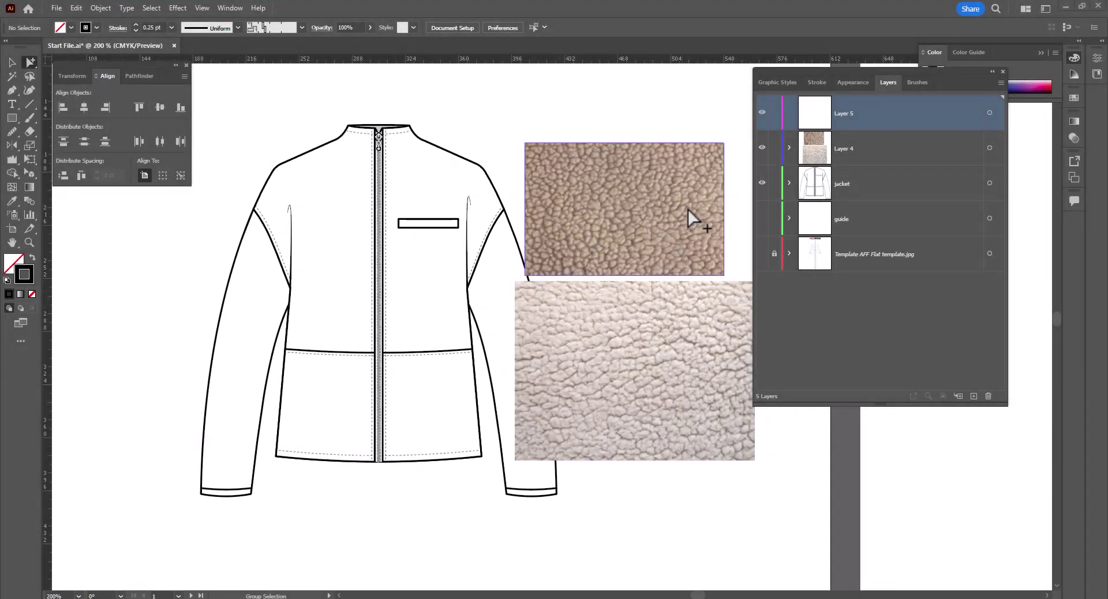
# Step: Zoom in on the collar and draw a short two-point horizontal line above it with no fill
pyautogui.moveTo(687, 217); pyautogui.dragTo(585, 262)
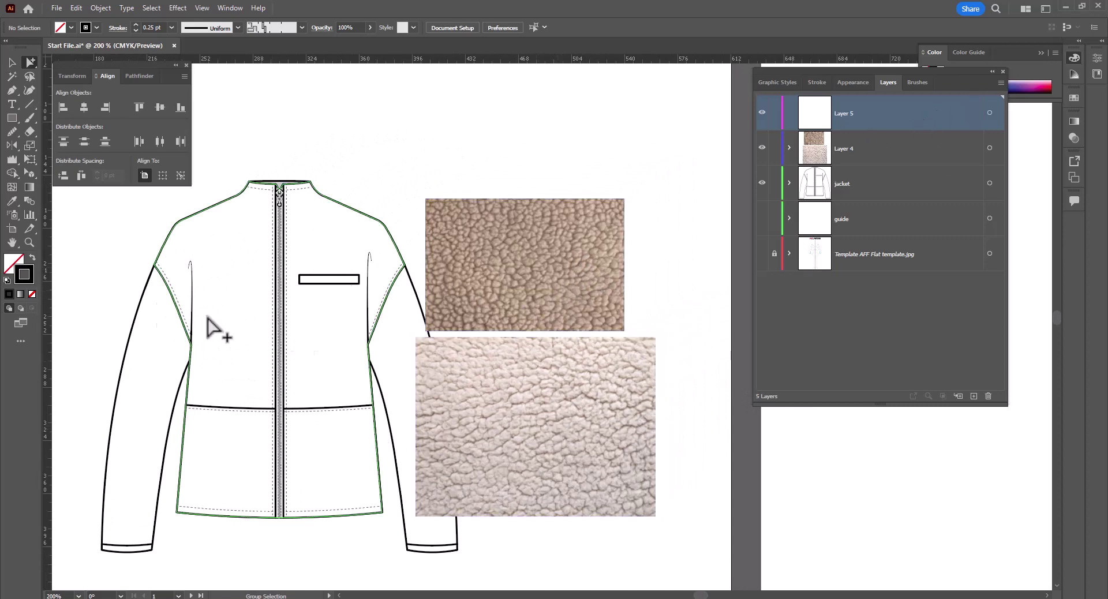
pyautogui.click(29, 242)
pyautogui.moveTo(300, 162); pyautogui.dragTo(432, 245)
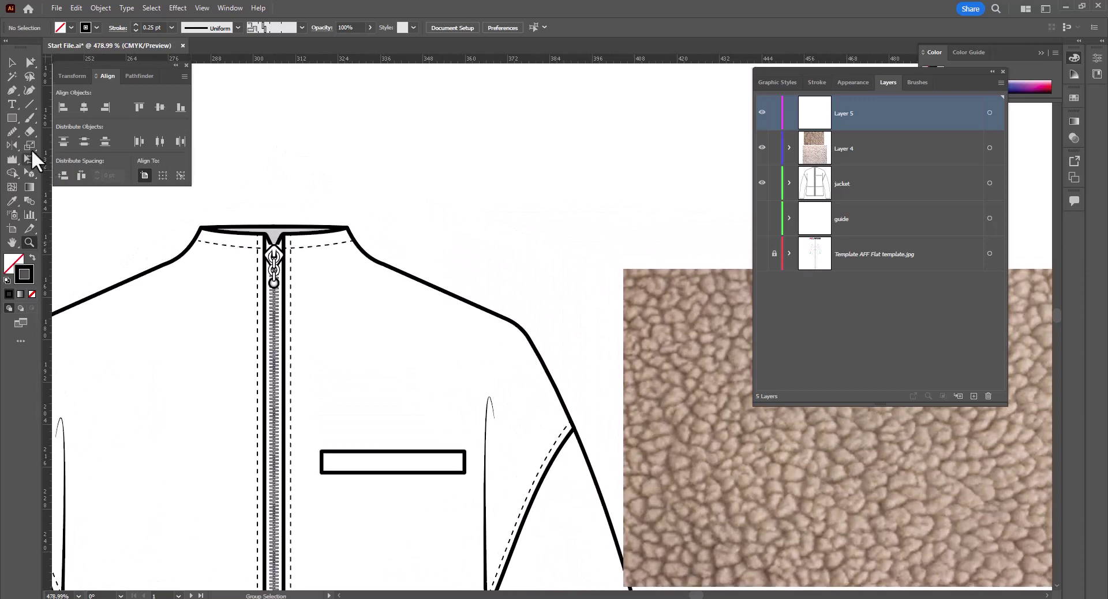
pyautogui.click(11, 91)
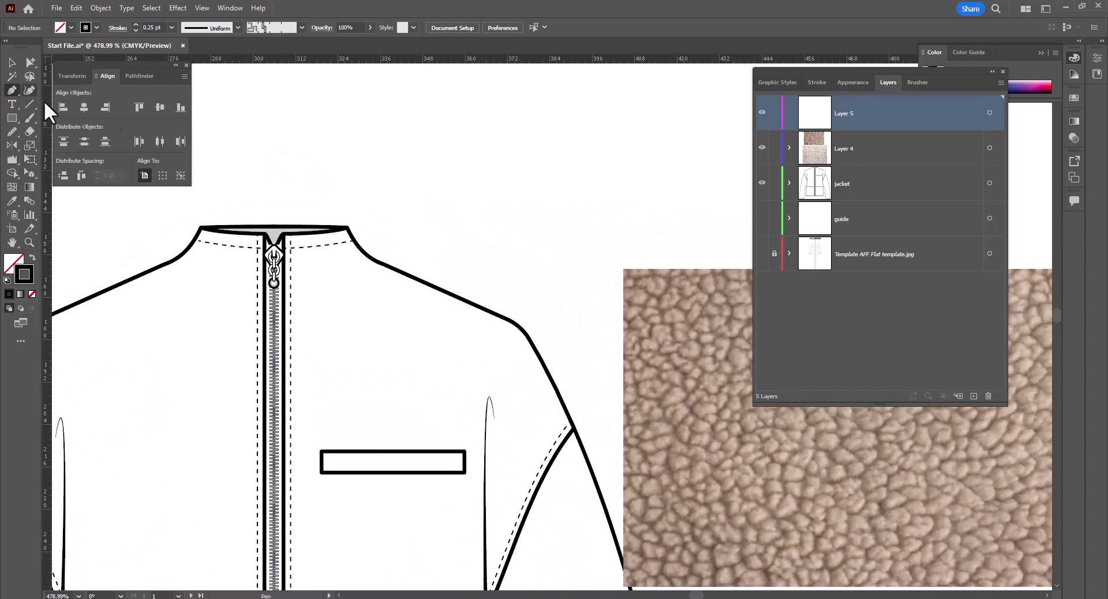
pyautogui.click(352, 188)
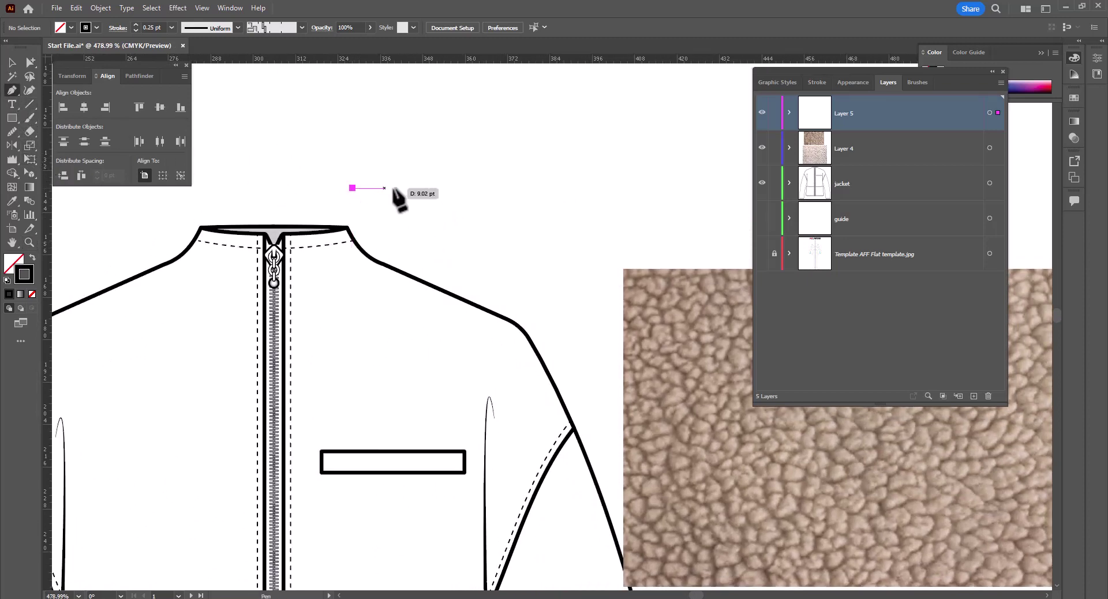
pyautogui.click(461, 188)
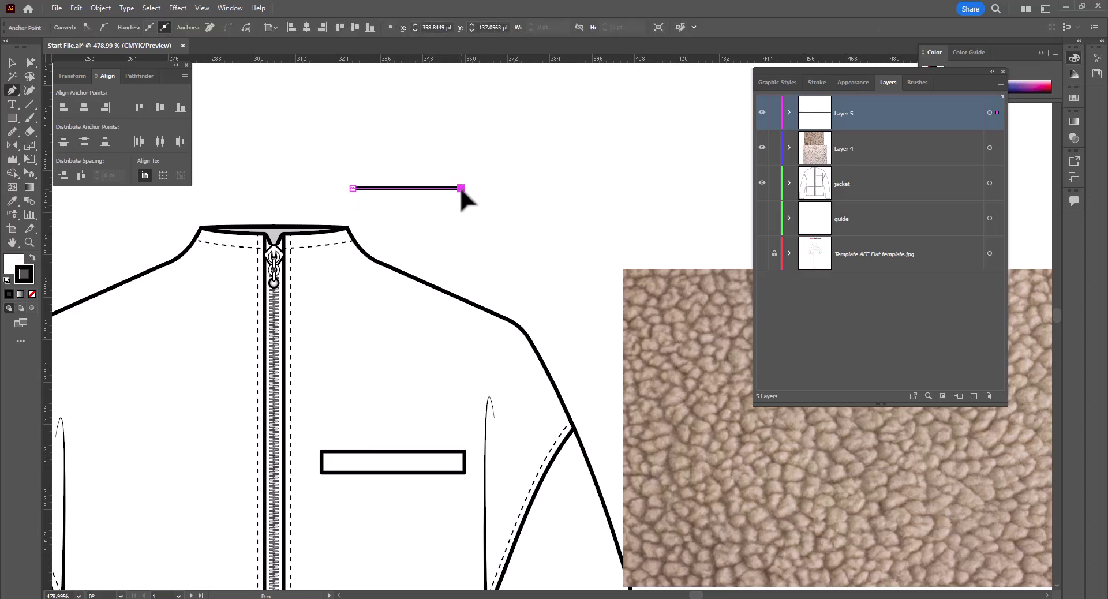
pyautogui.click(9, 270)
pyautogui.click(31, 294)
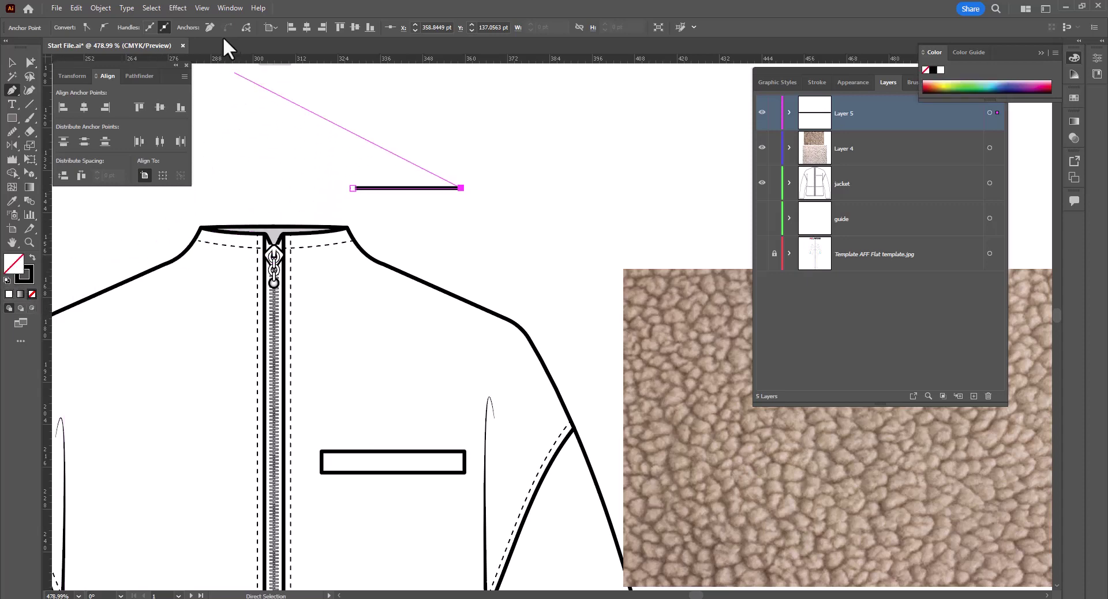
# Step: Select the new line and apply Effect > Distort & Transform > Roughen
pyautogui.click(16, 64)
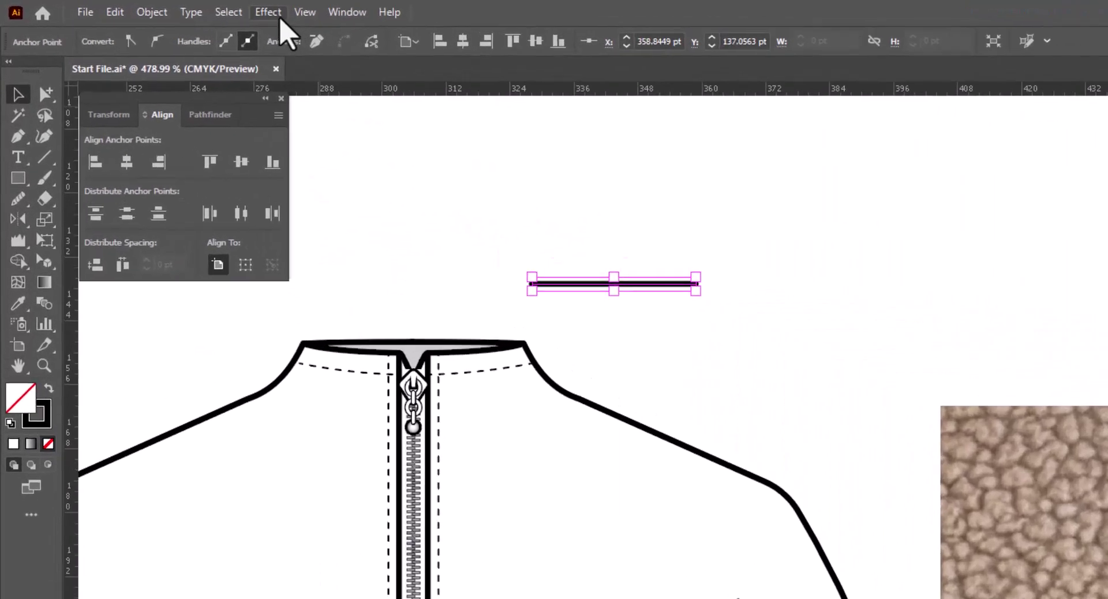
pyautogui.click(177, 8)
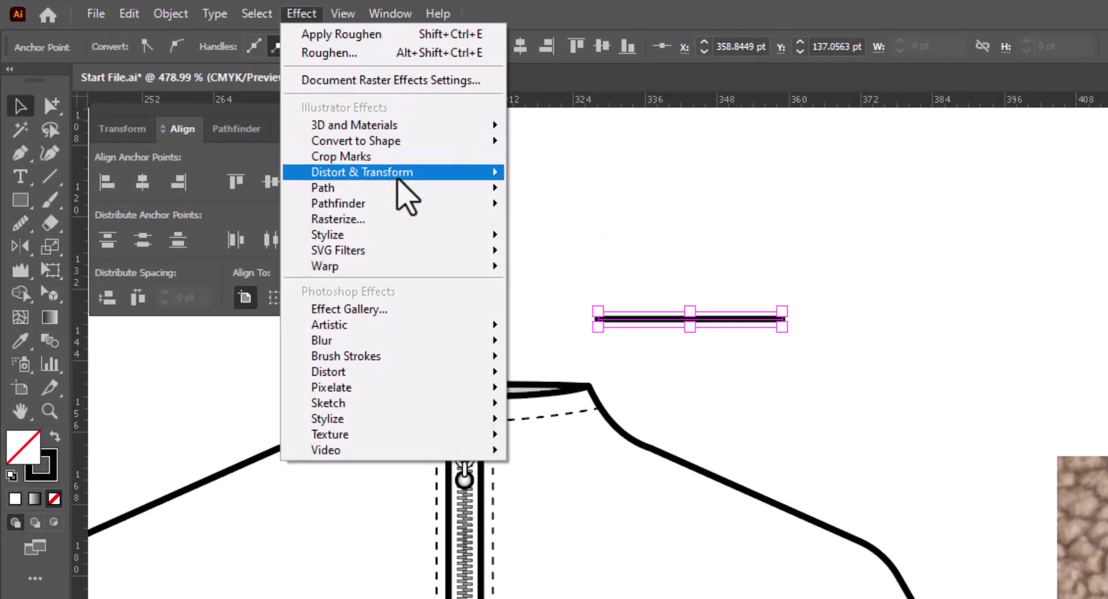
pyautogui.moveTo(398, 173)
pyautogui.click(611, 219)
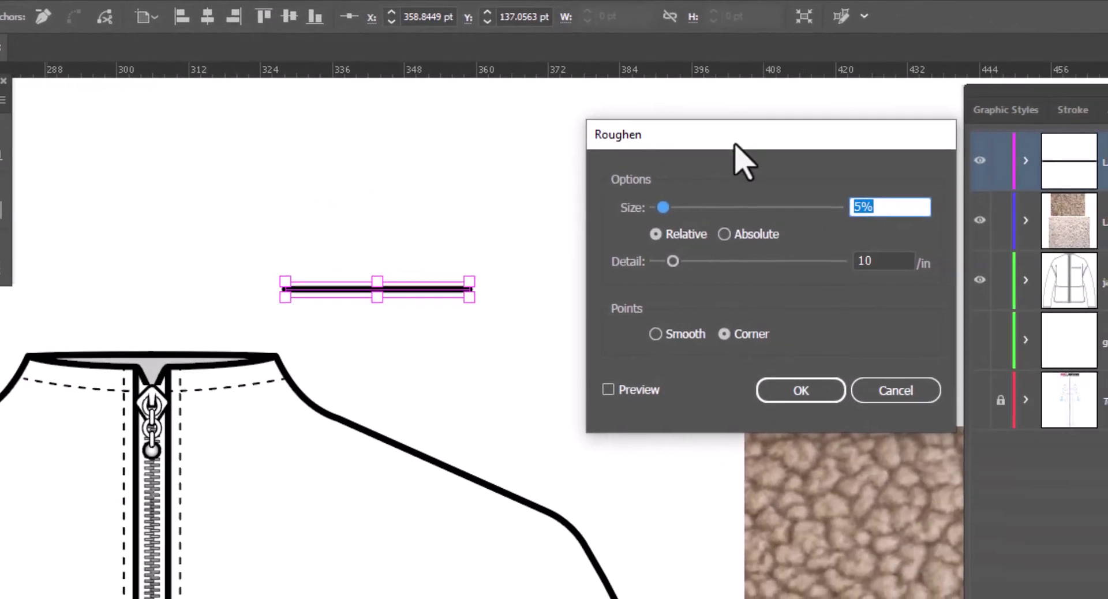
pyautogui.moveTo(735, 144); pyautogui.dragTo(663, 152)
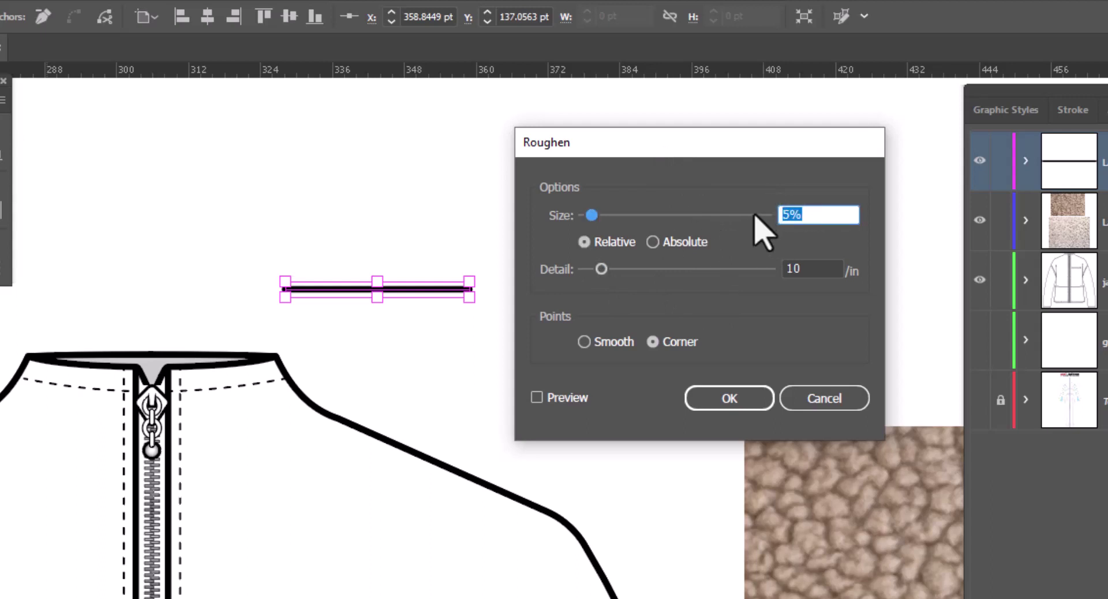
# Step: Set Roughen to Smooth points, Size 2% and Detail 65/in with preview, and apply it
pyautogui.click(584, 342)
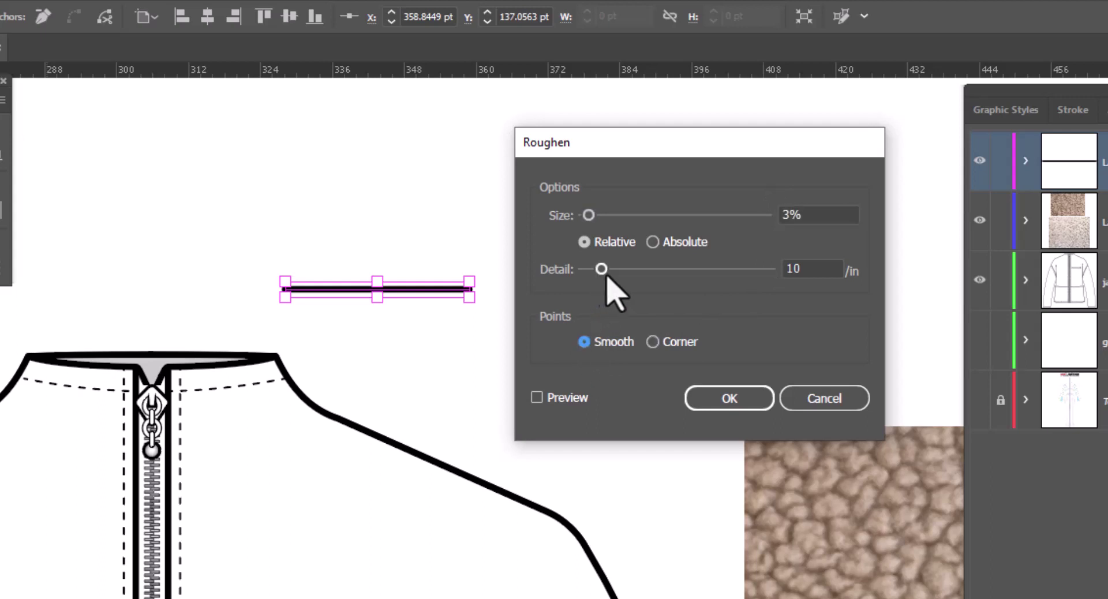
pyautogui.click(537, 397)
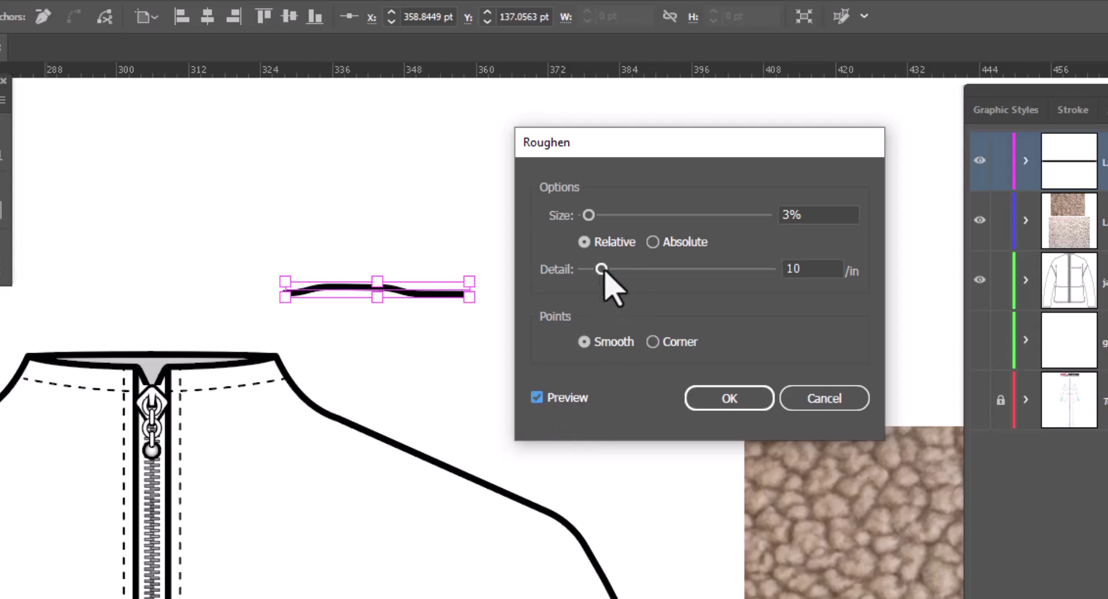
pyautogui.moveTo(601, 270); pyautogui.dragTo(703, 270)
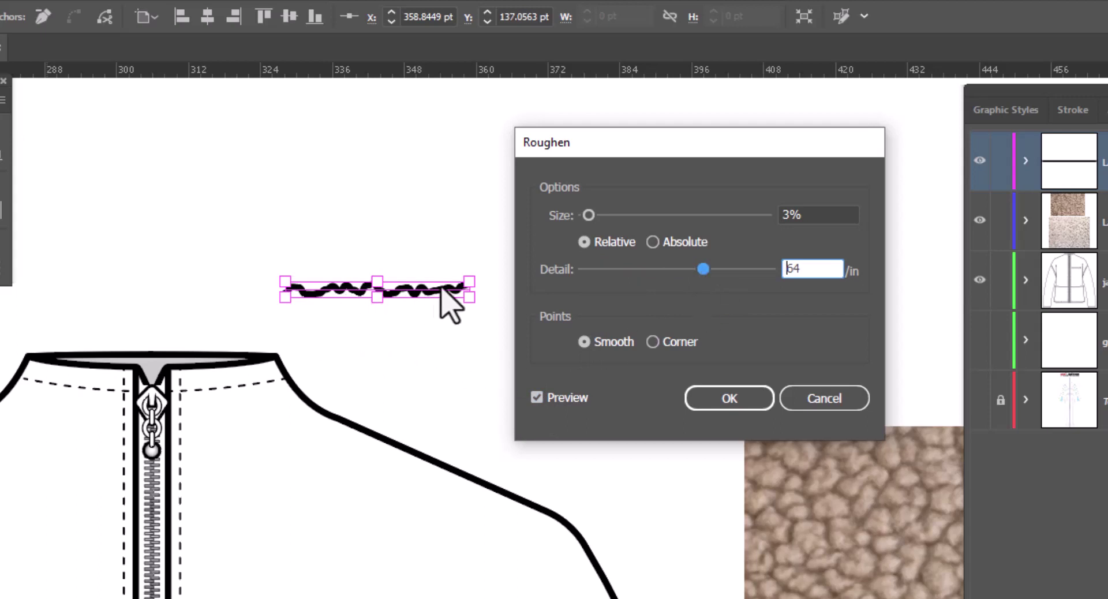
pyautogui.click(809, 214)
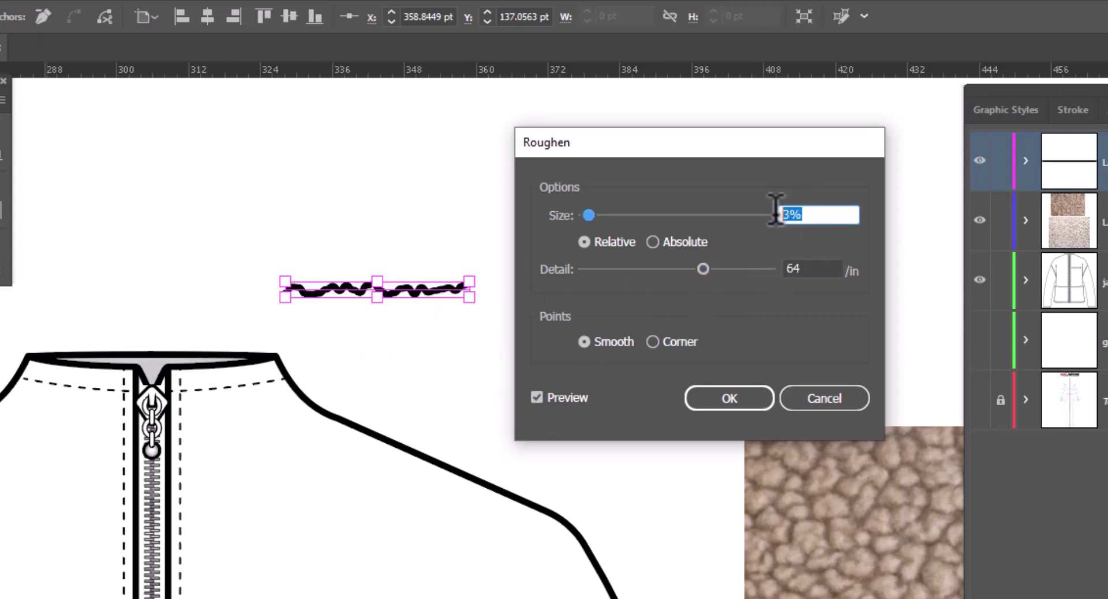
pyautogui.write('2')
pyautogui.click(536, 398)
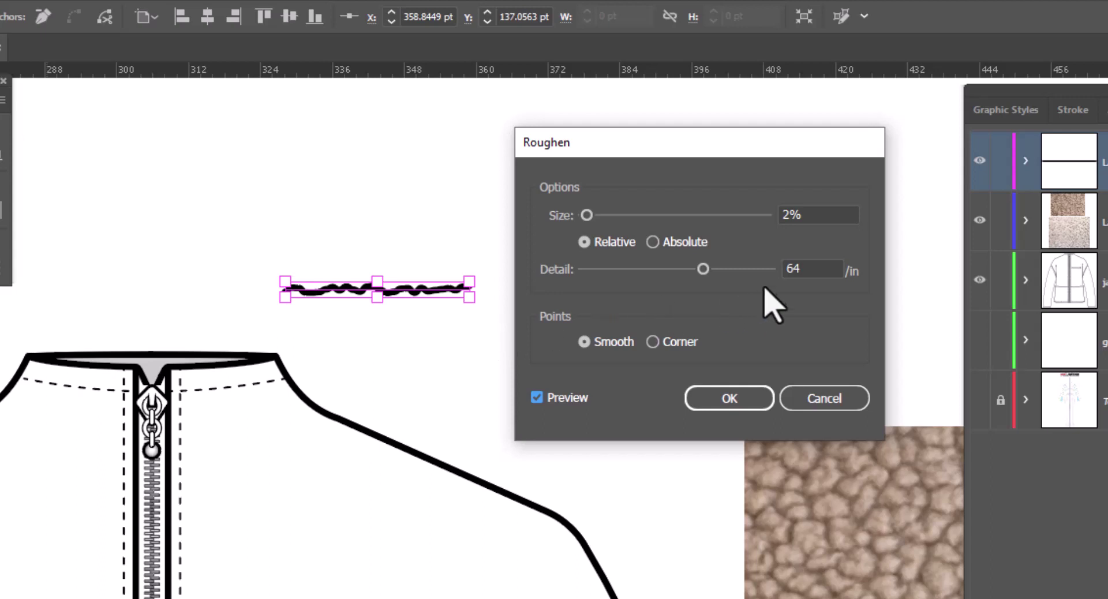
pyautogui.doubleClick(794, 268)
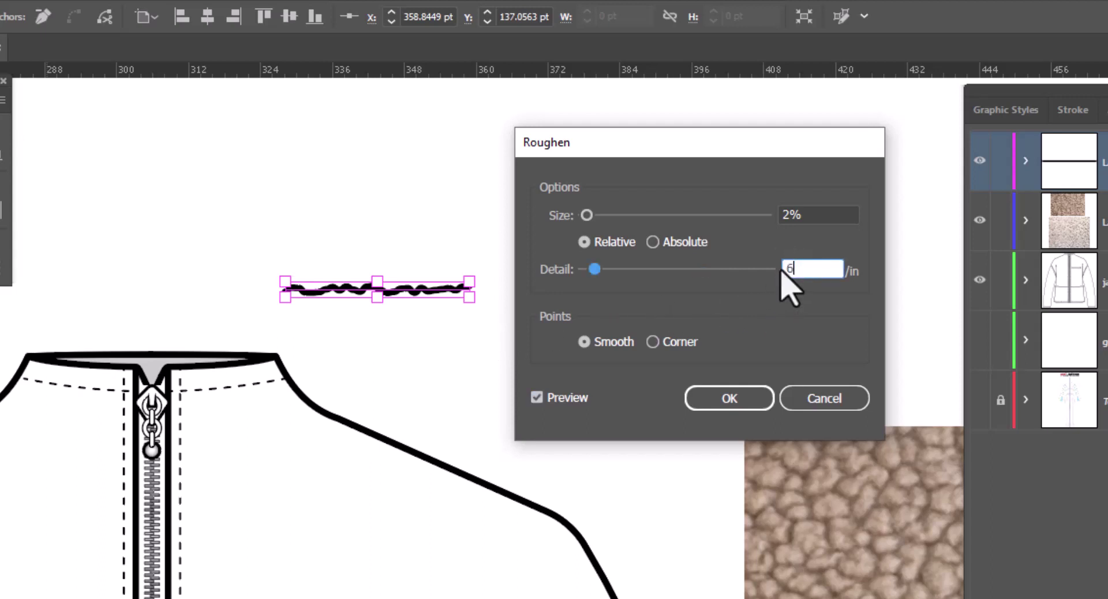
pyautogui.write('65')
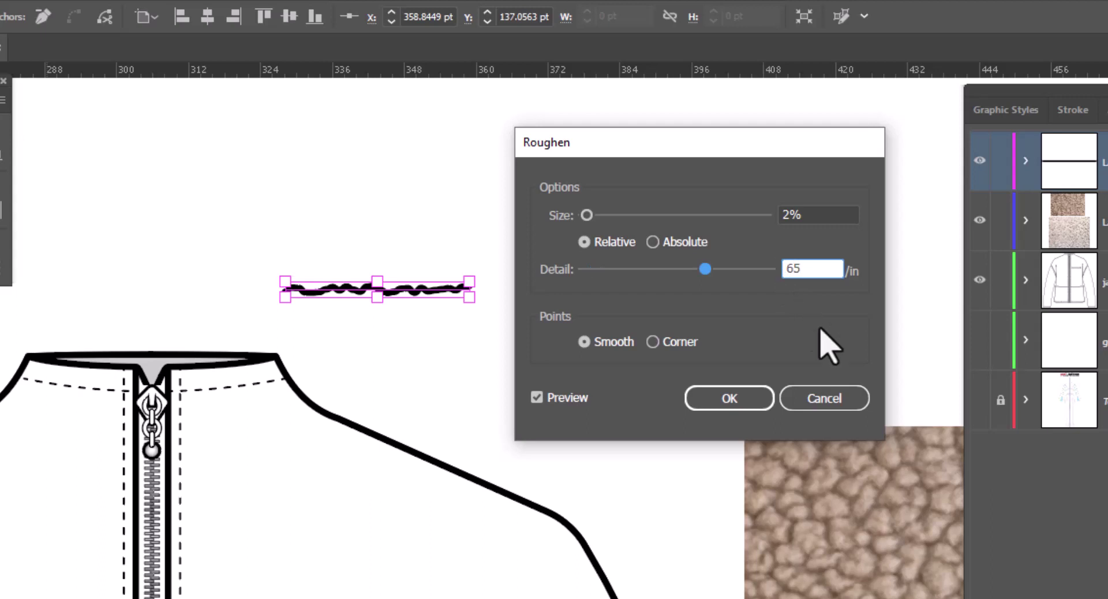
pyautogui.click(742, 404)
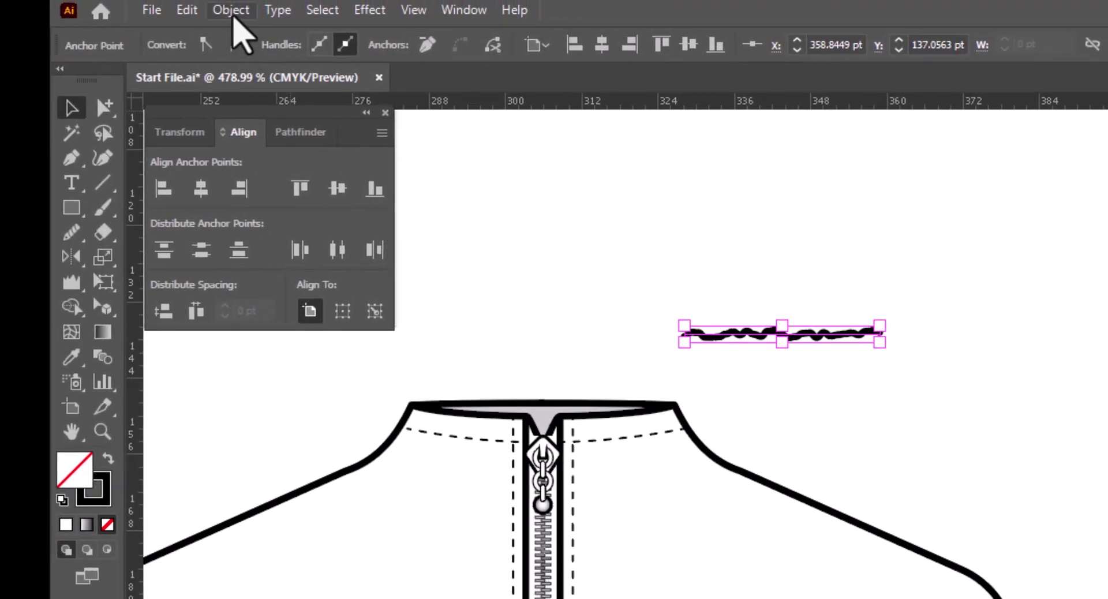
# Step: Use Object > Expand Appearance to turn the roughened squiggle into plain path geometry
pyautogui.click(233, 12)
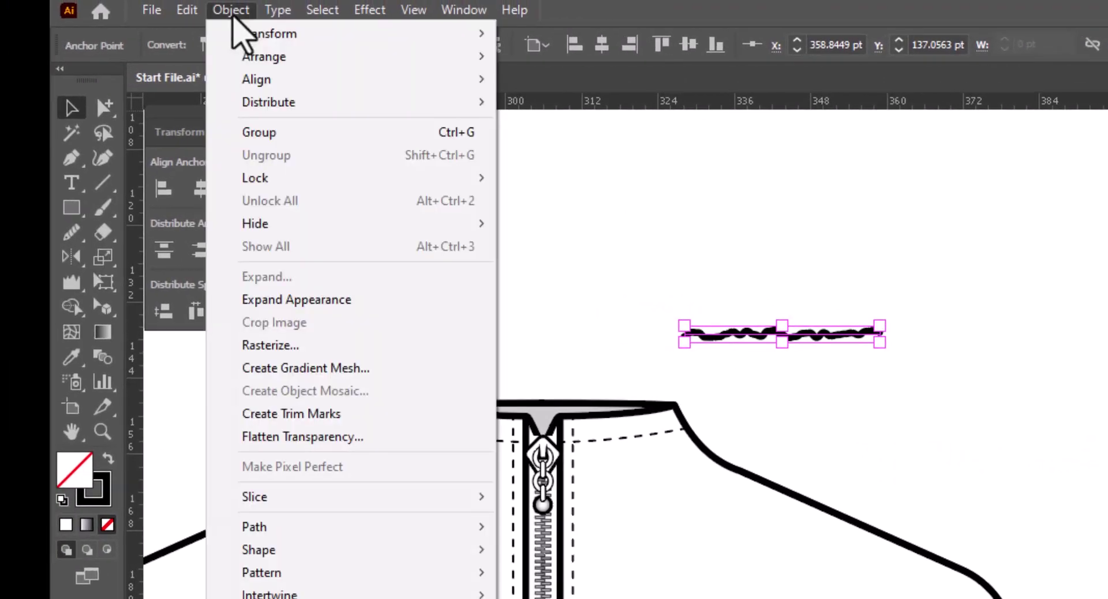
pyautogui.click(316, 300)
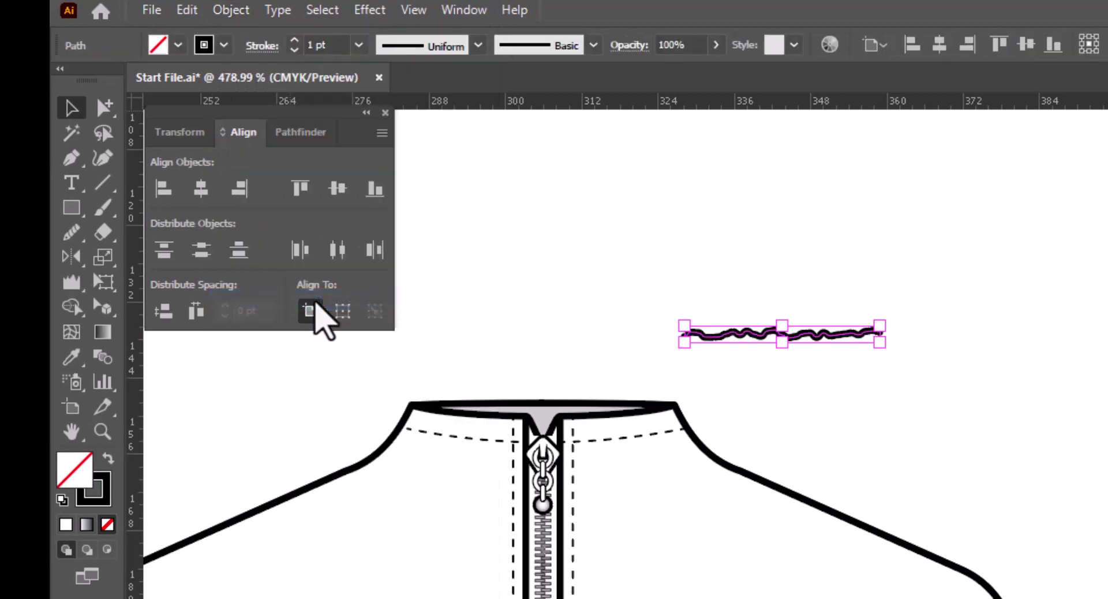
pyautogui.click(102, 431)
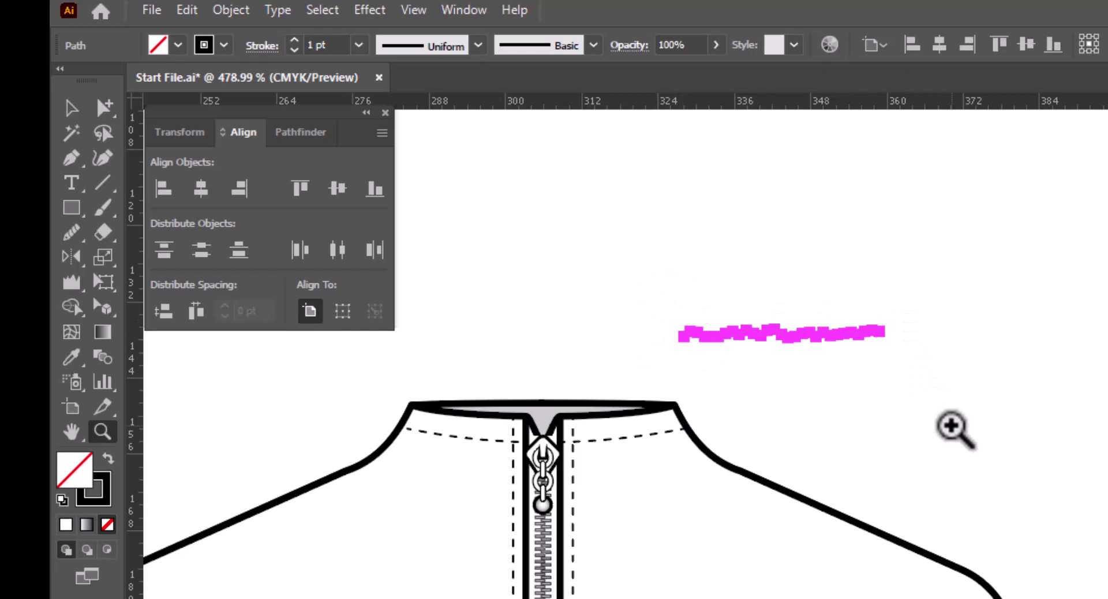
# Step: Level the wavy line's two end anchors with Vertical Align Center, then reselect the whole line
pyautogui.click(105, 108)
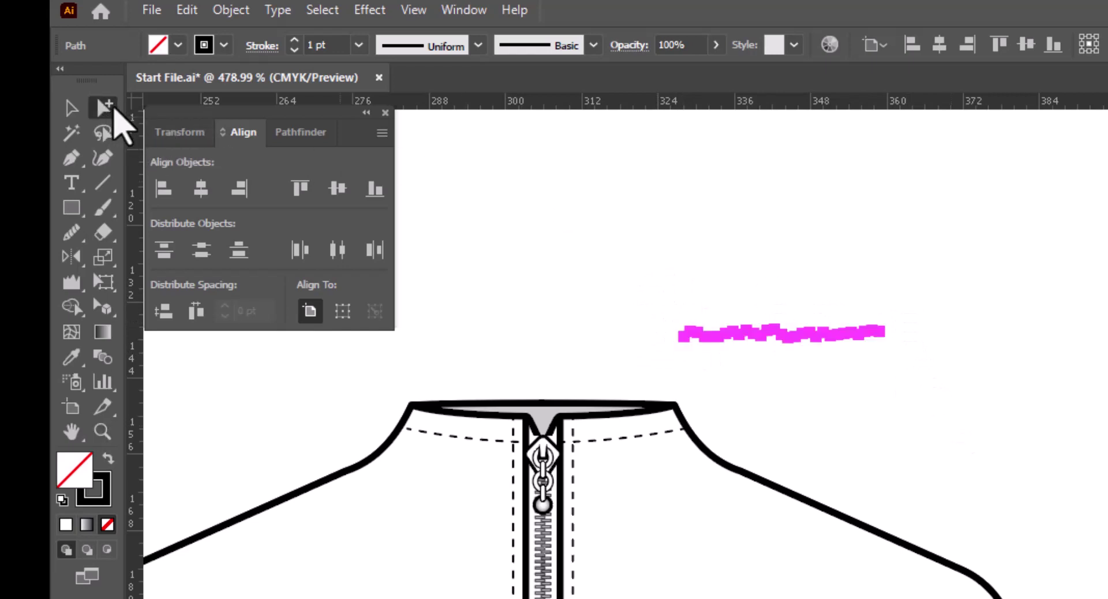
pyautogui.moveTo(113, 106); pyautogui.dragTo(157, 118)
pyautogui.click(935, 346)
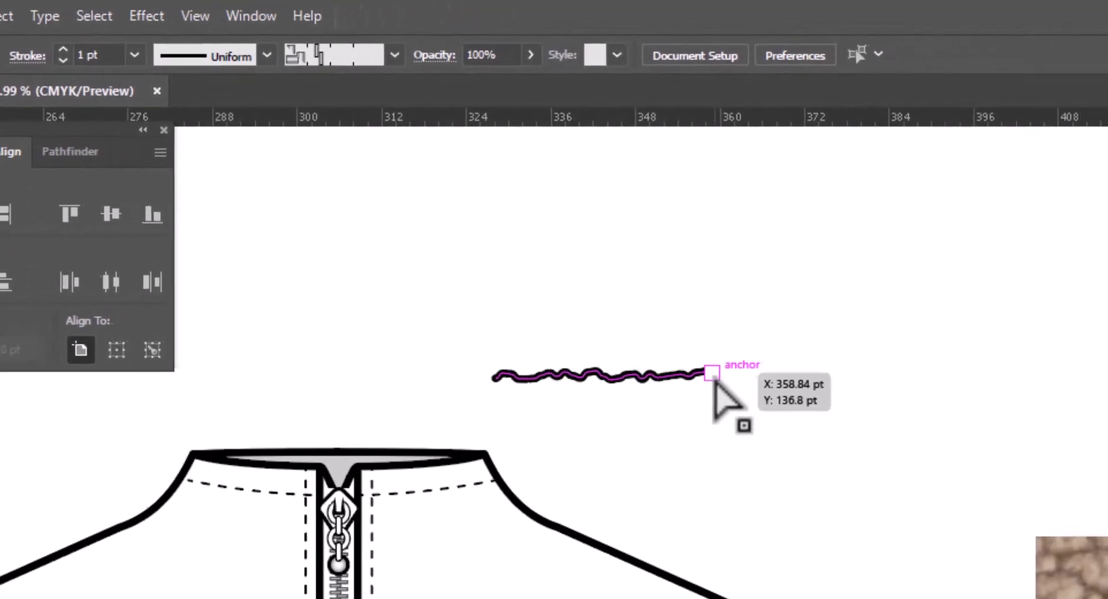
pyautogui.click(713, 375)
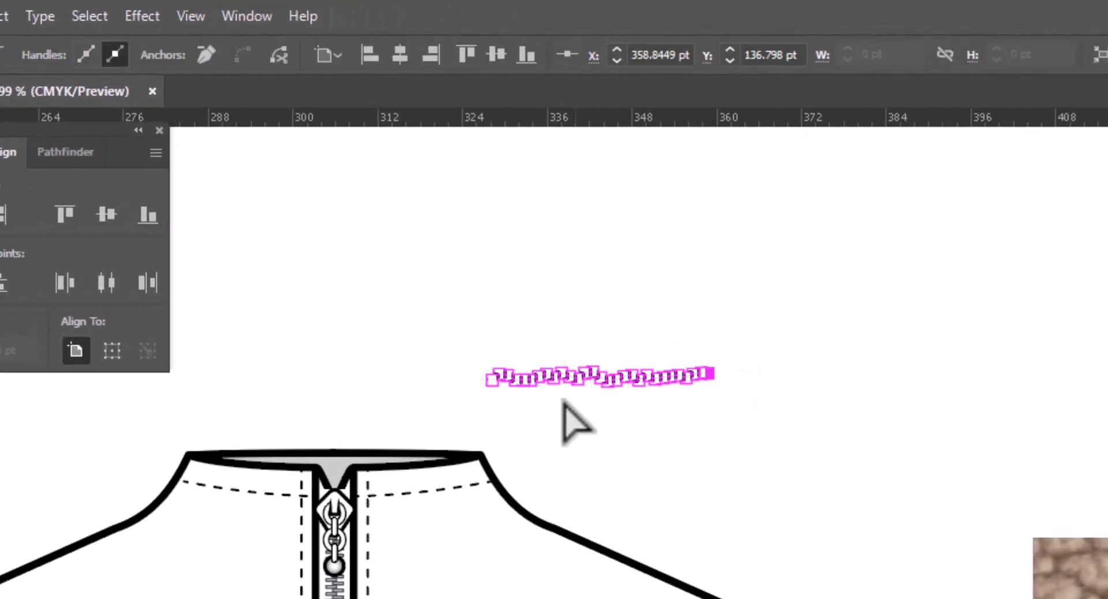
pyautogui.keyDown('shift'); pyautogui.click(490, 380); pyautogui.keyUp('shift')
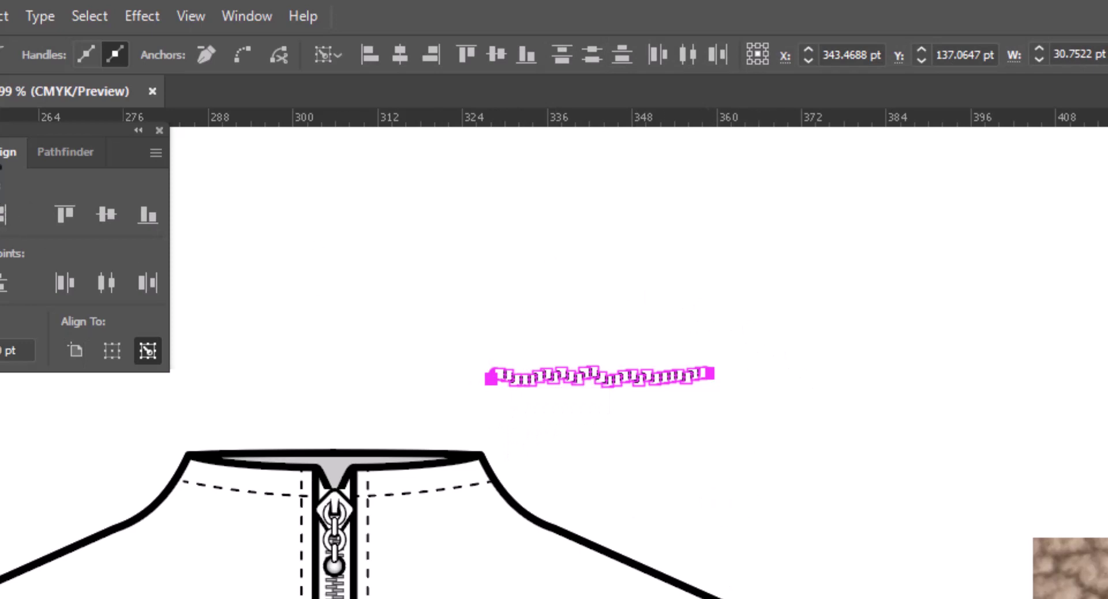
pyautogui.moveTo(7, 153); pyautogui.dragTo(250, 184)
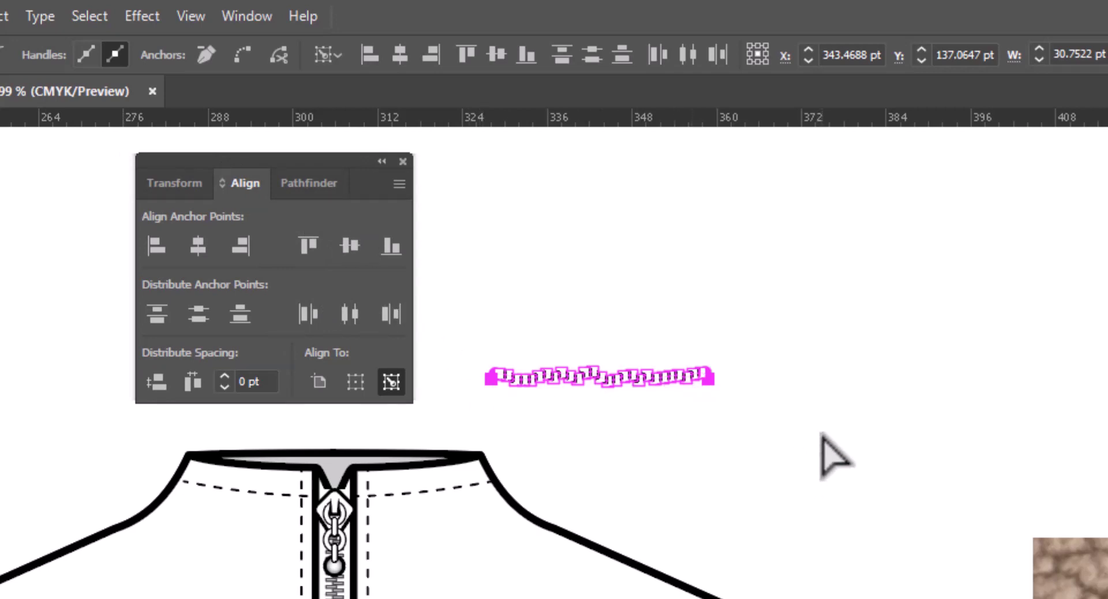
pyautogui.click(796, 323)
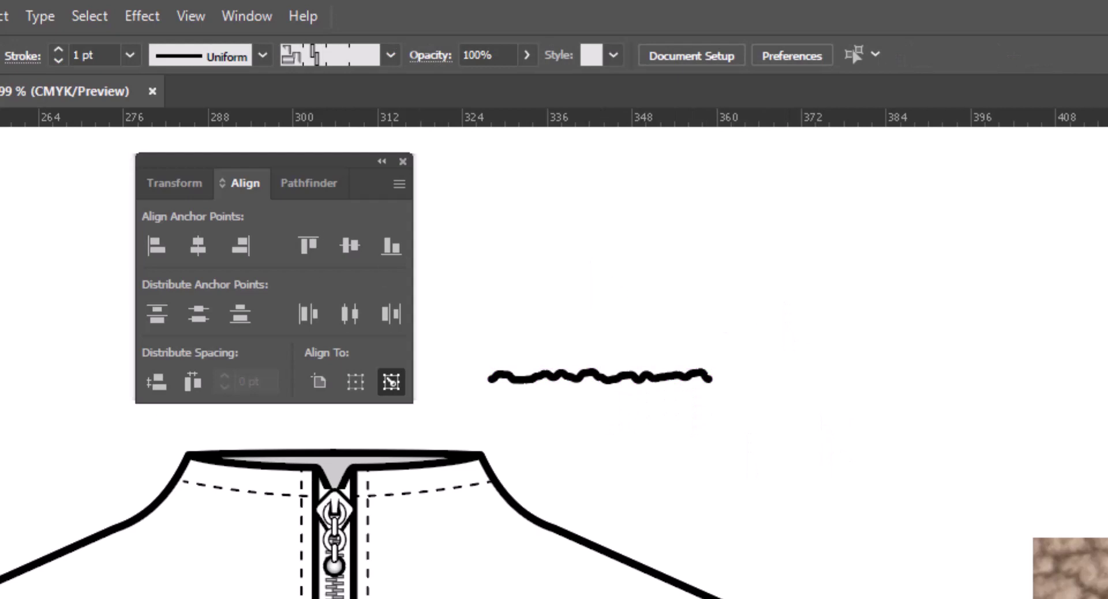
pyautogui.moveTo(476, 330)
pyautogui.mouseDown()
pyautogui.moveTo(487, 370)
pyautogui.moveTo(704, 430)
pyautogui.moveTo(726, 422)
pyautogui.mouseUp()
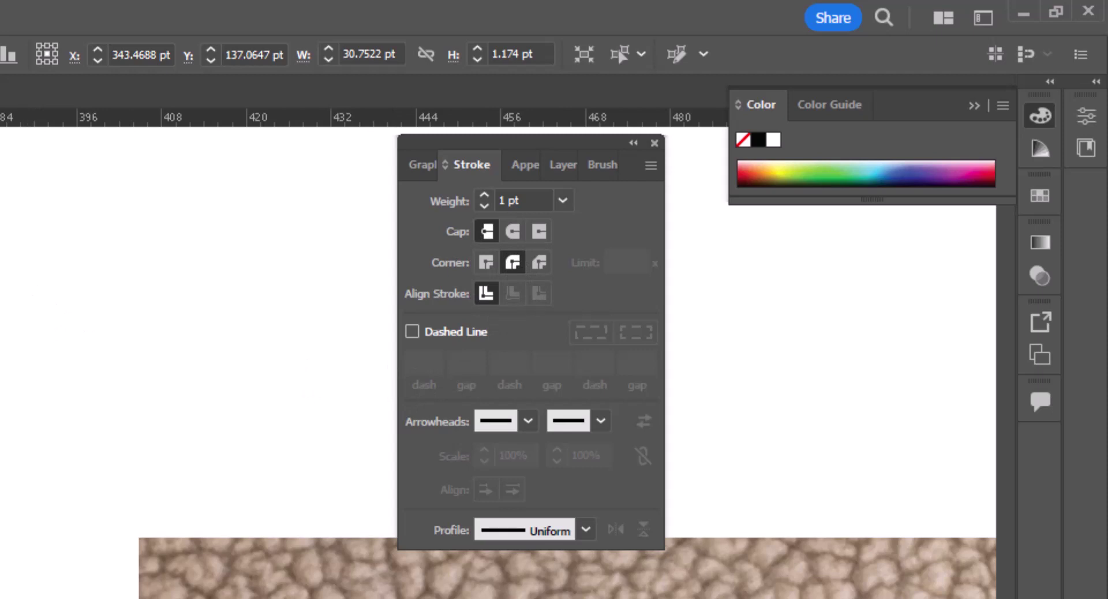
# Step: In the Brushes panel, make a New Brush of type Pattern Brush from the wavy line
pyautogui.click(606, 166)
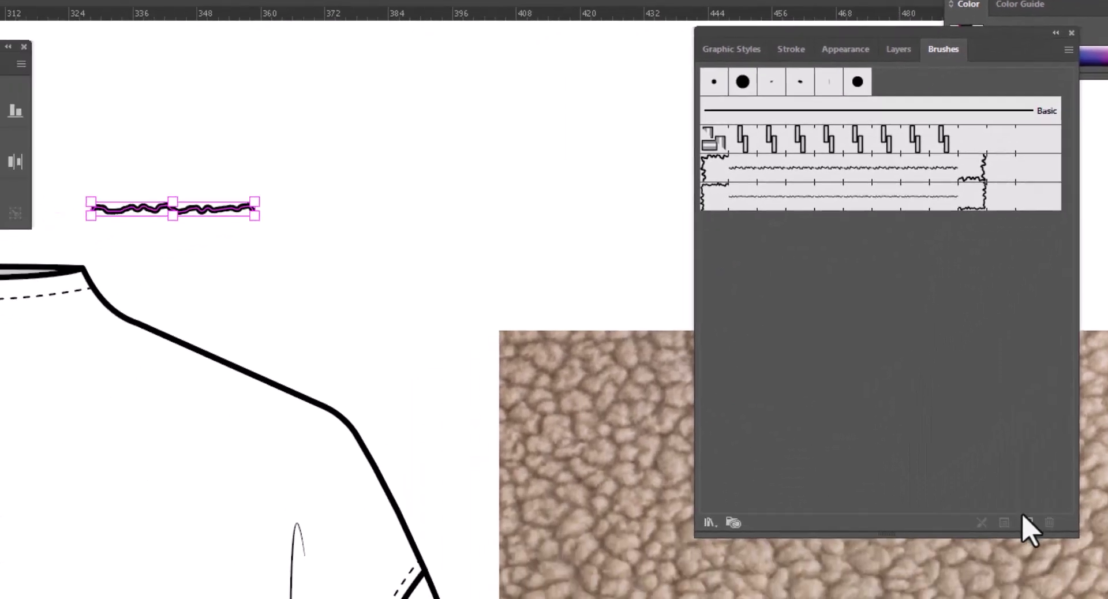
pyautogui.click(1034, 512)
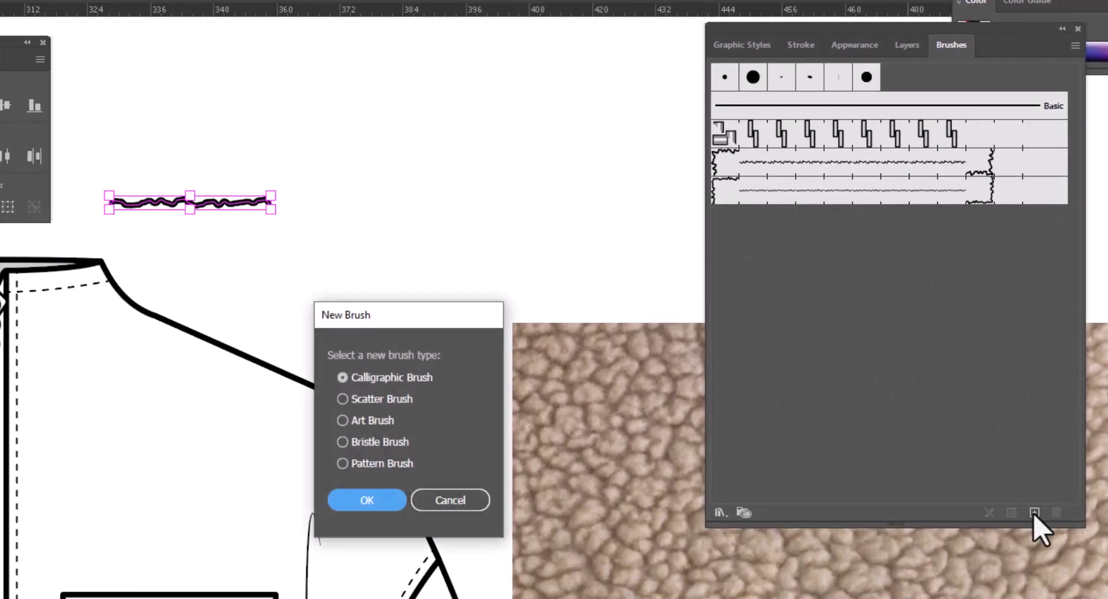
pyautogui.click(403, 469)
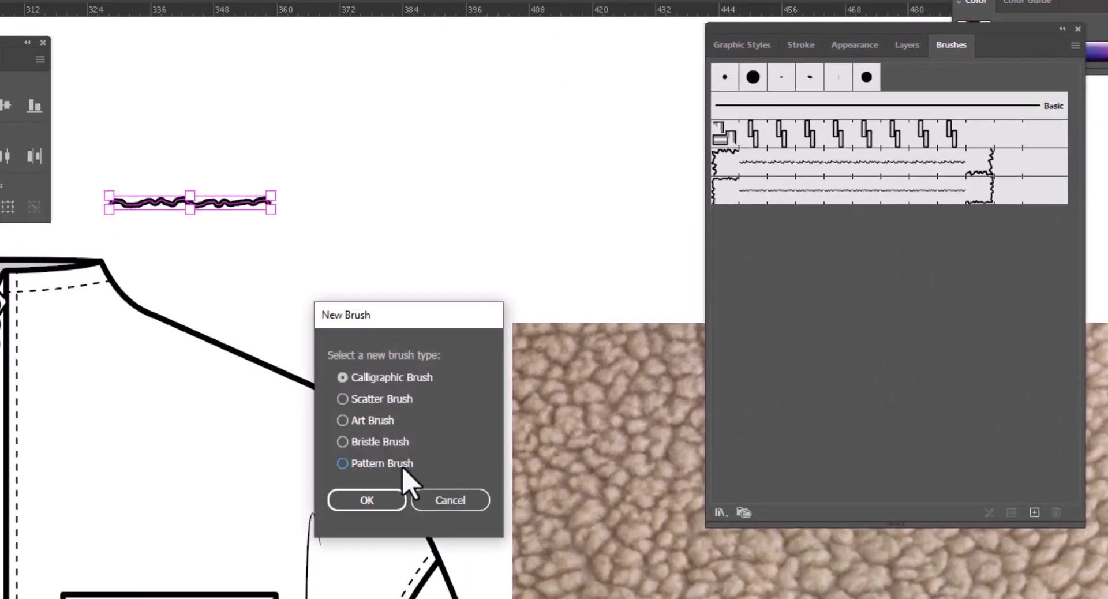
pyautogui.click(363, 503)
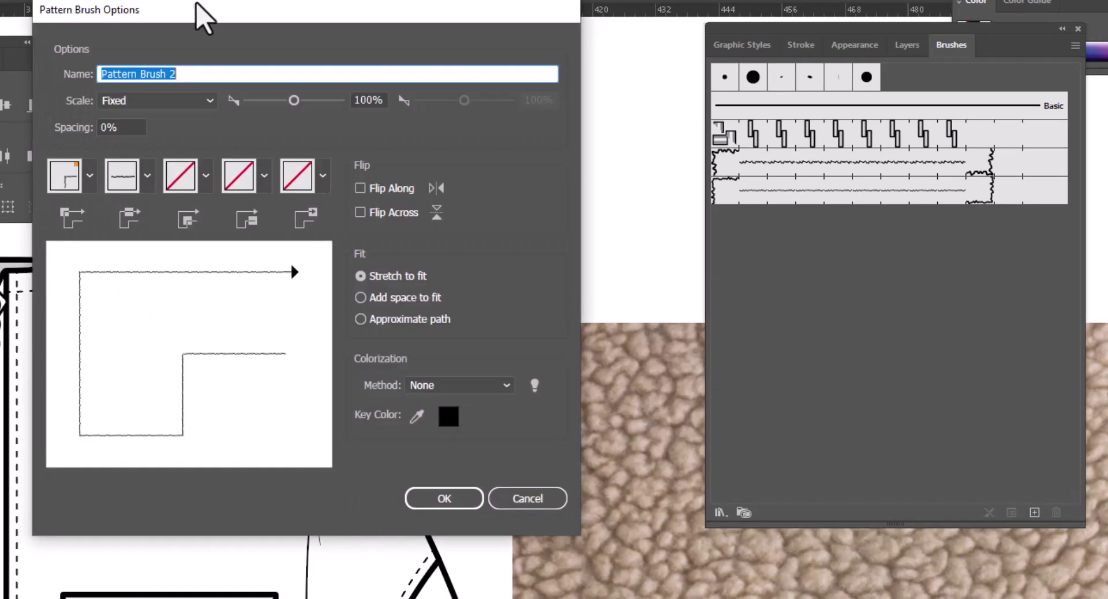
pyautogui.moveTo(197, 4); pyautogui.dragTo(455, 24)
# Step: Rename the brush to SHEARLING BRUSH and choose Auto-Between for outer and inner corner tiles
pyautogui.moveTo(445, 93); pyautogui.dragTo(356, 93)
pyautogui.write('SHEARLING BRUSH')
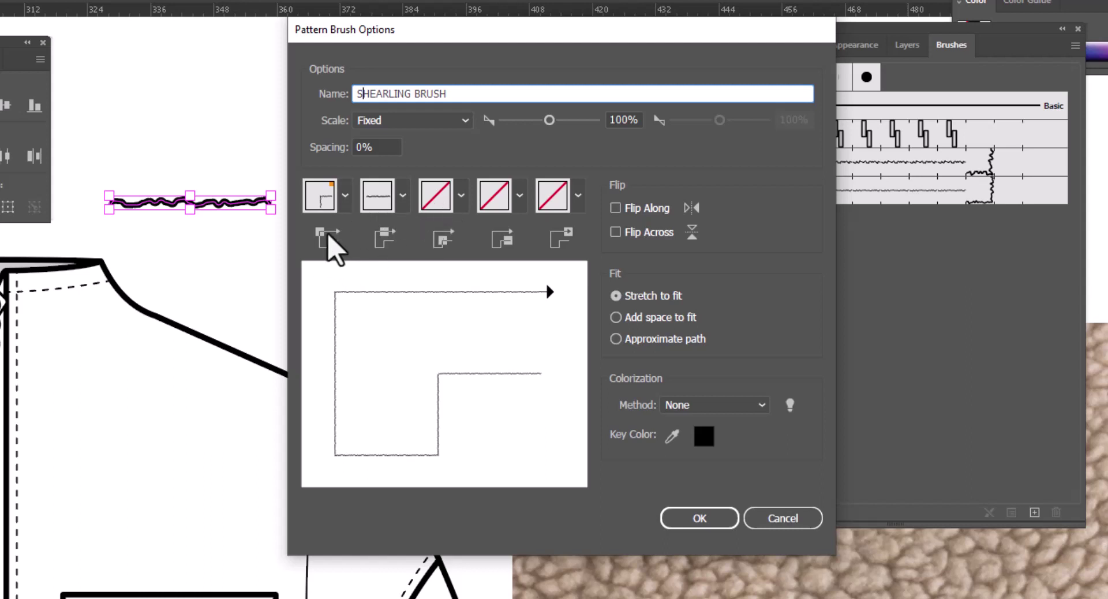
pyautogui.click(342, 200)
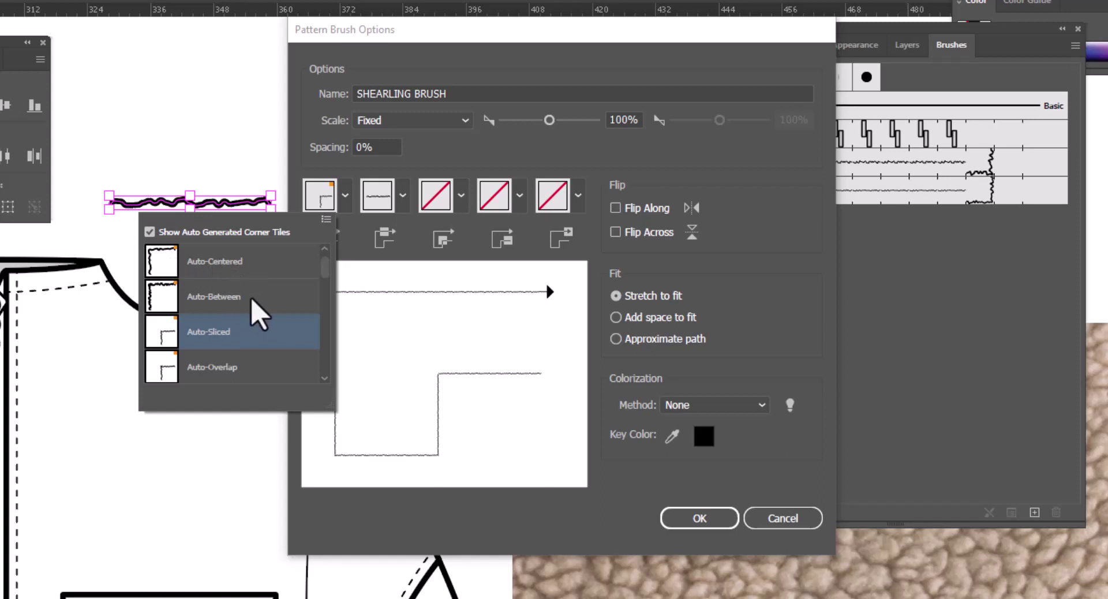
pyautogui.click(235, 297)
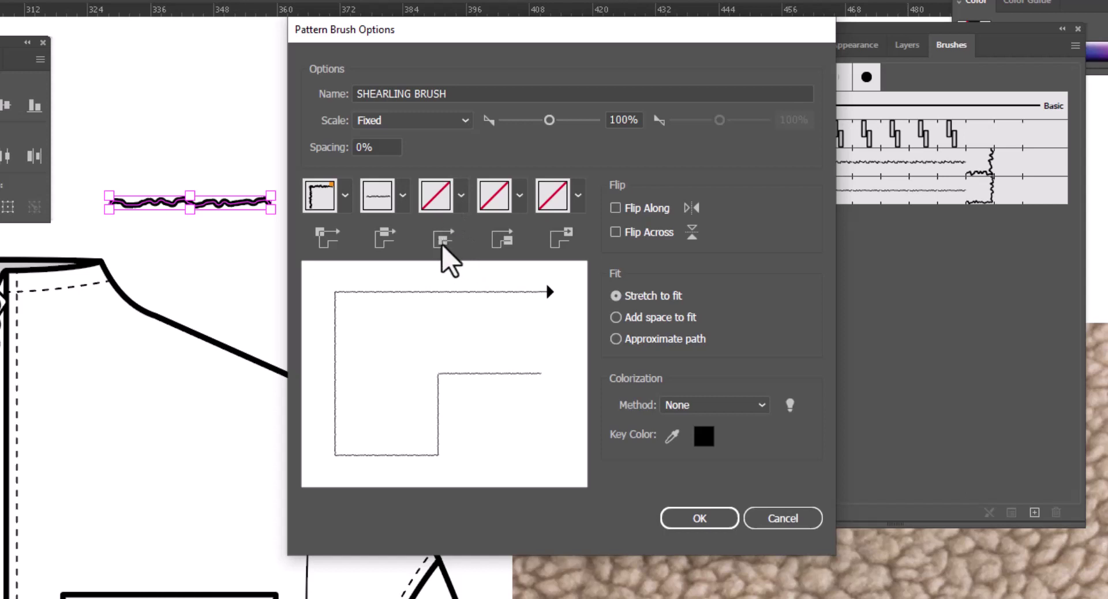
pyautogui.click(461, 196)
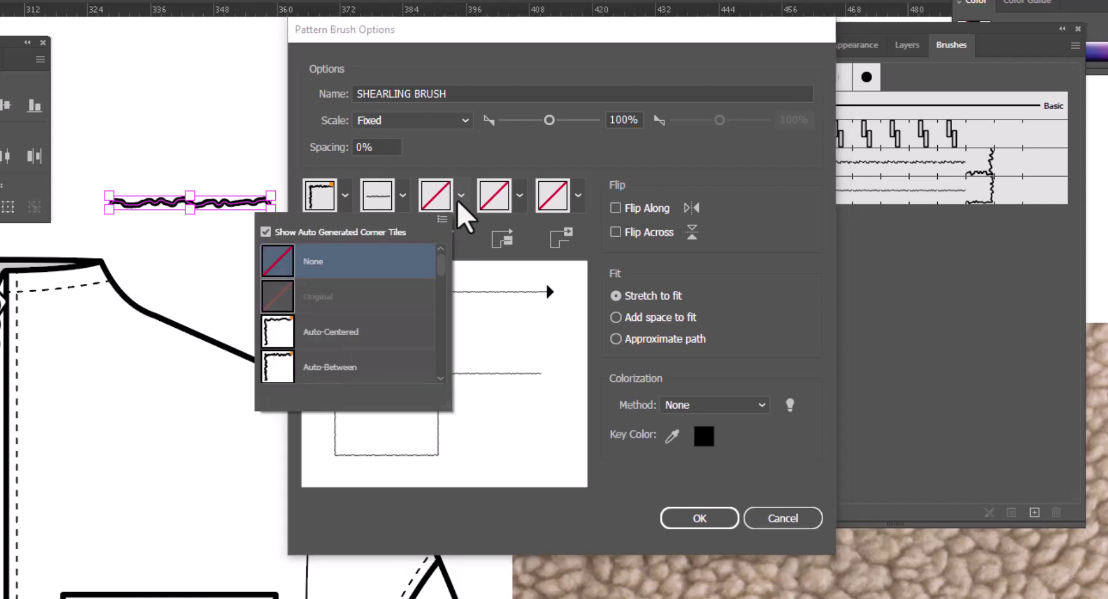
pyautogui.click(370, 367)
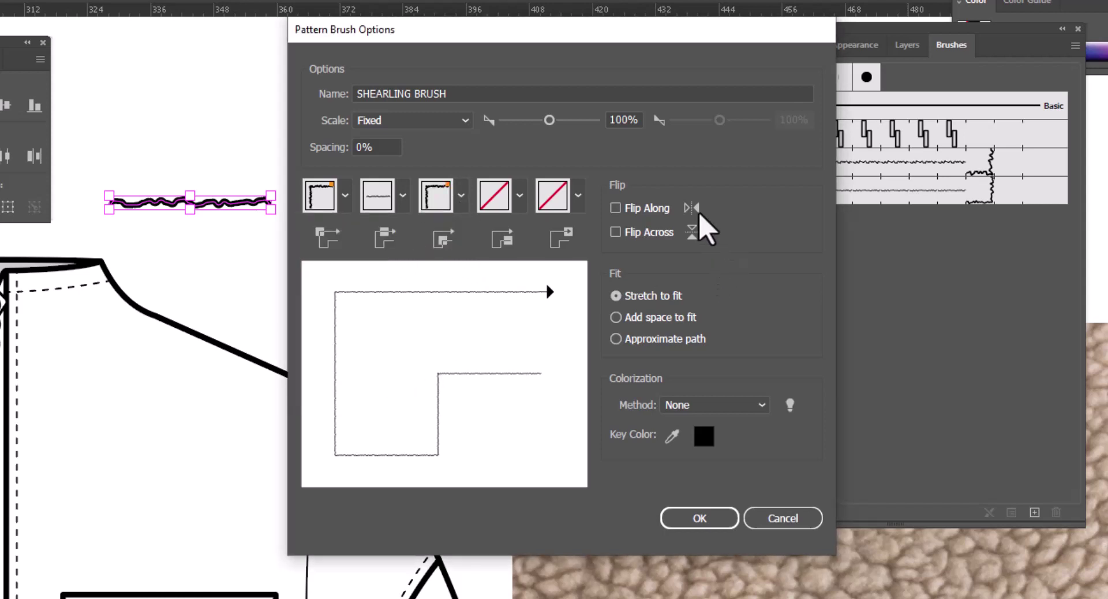
# Step: Save the SHEARLING BRUSH, close the floating Align panel and zoom out to the whole jacket
pyautogui.click(693, 525)
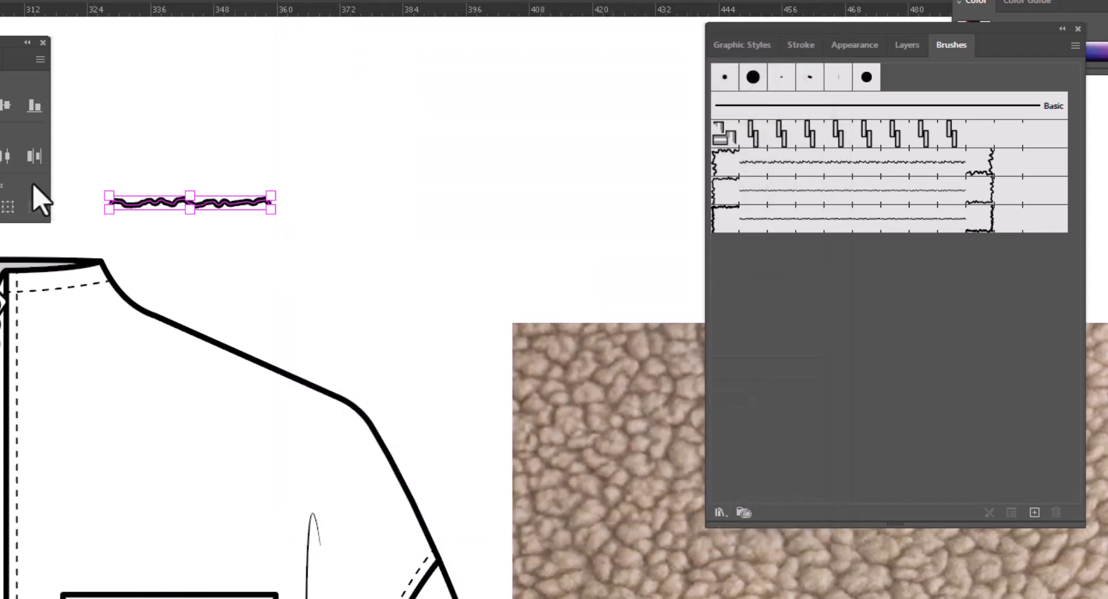
pyautogui.click(26, 43)
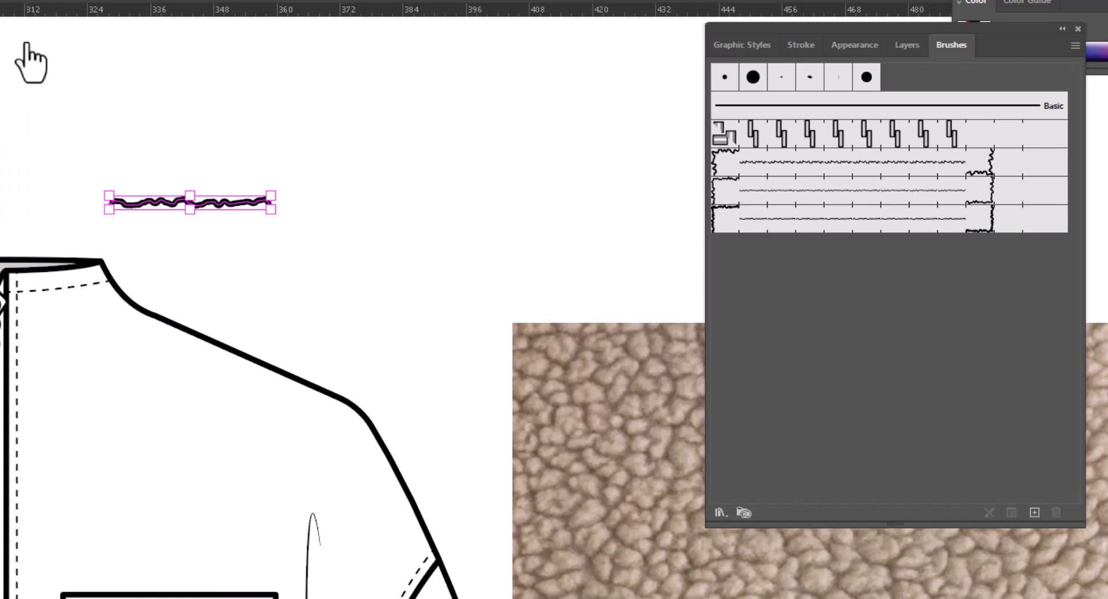
pyautogui.hotkey('ctrl', '-')
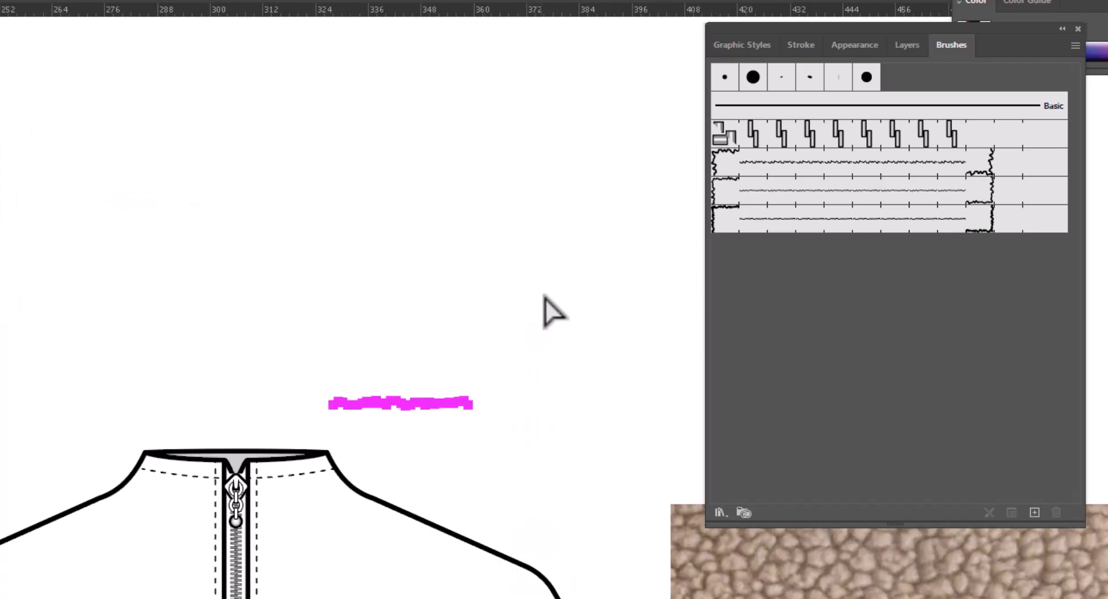
pyautogui.hotkey('ctrl', '-')
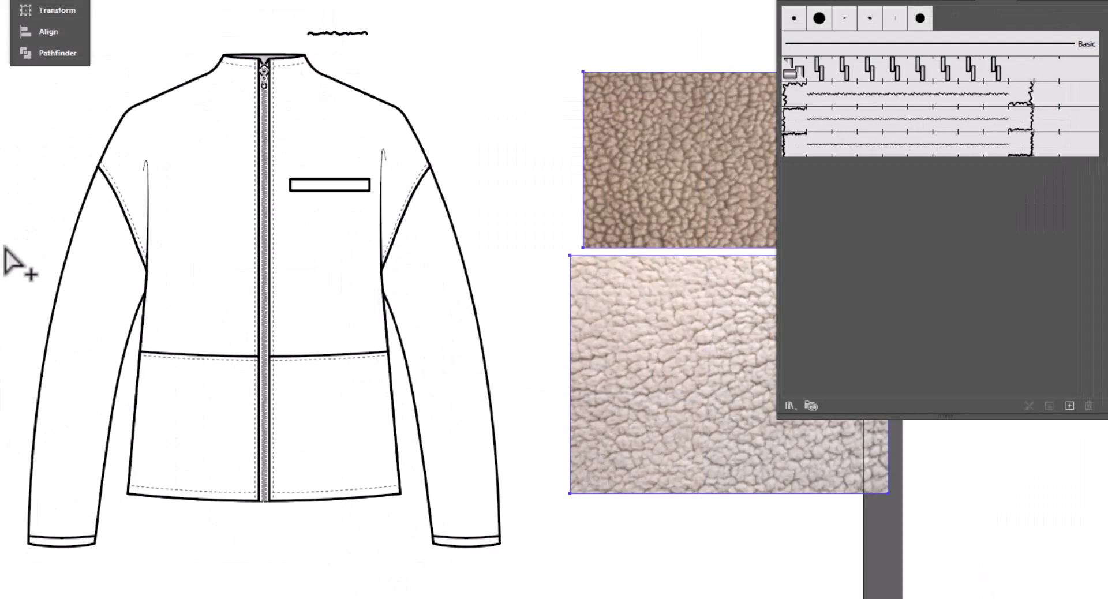
# Step: Shift-select the left sleeve, jacket body and right sleeve outlines together
pyautogui.click(4, 247)
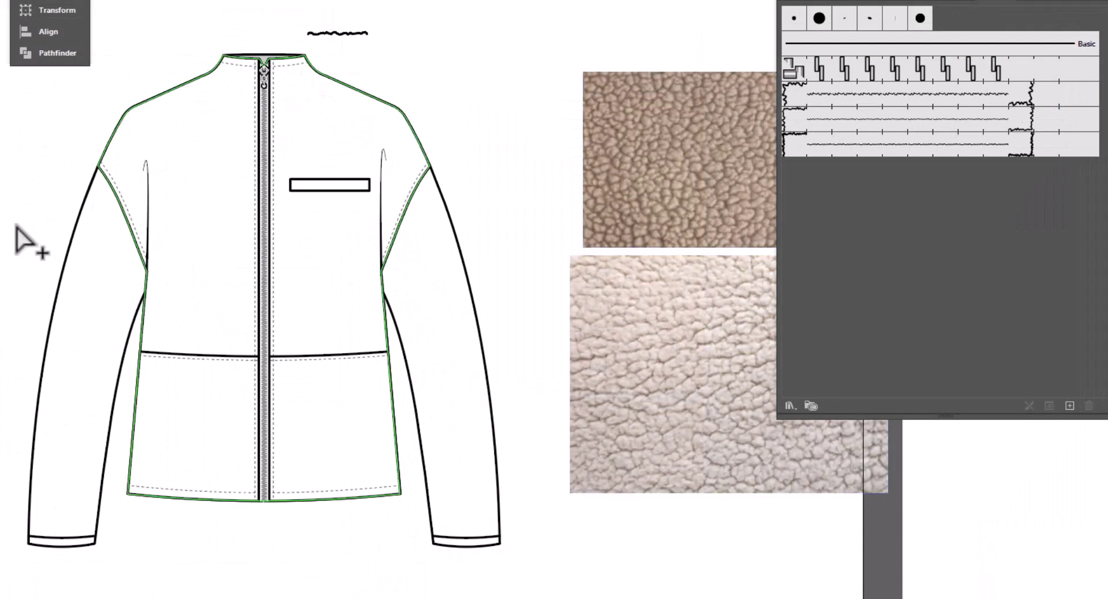
pyautogui.click(109, 321)
pyautogui.click(109, 319)
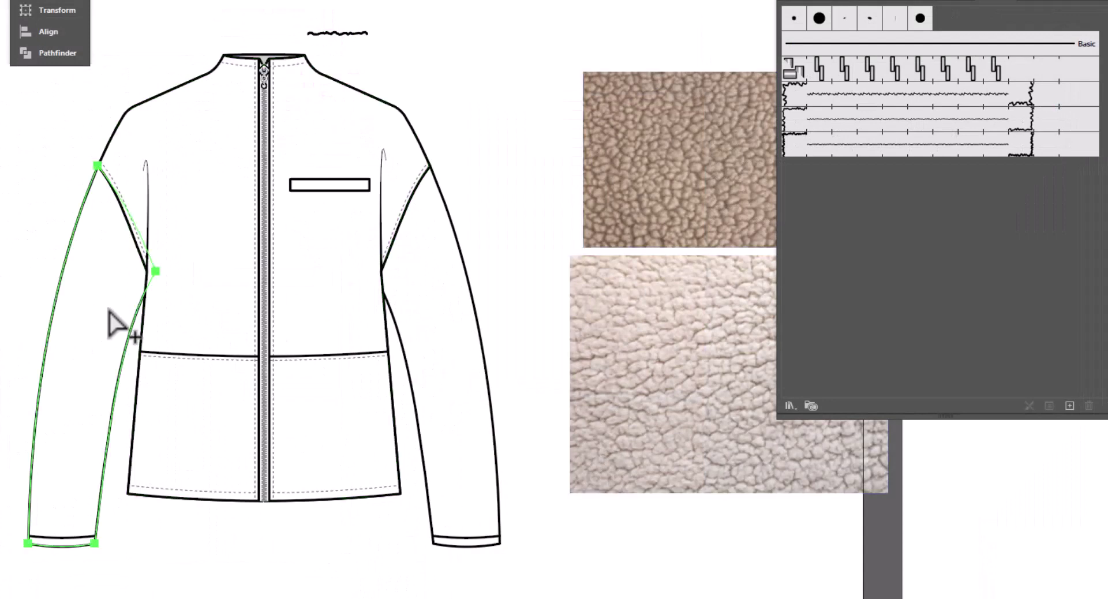
pyautogui.keyDown('shift'); pyautogui.click(194, 157); pyautogui.keyUp('shift')
pyautogui.keyDown('shift'); pyautogui.click(441, 282); pyautogui.keyUp('shift')
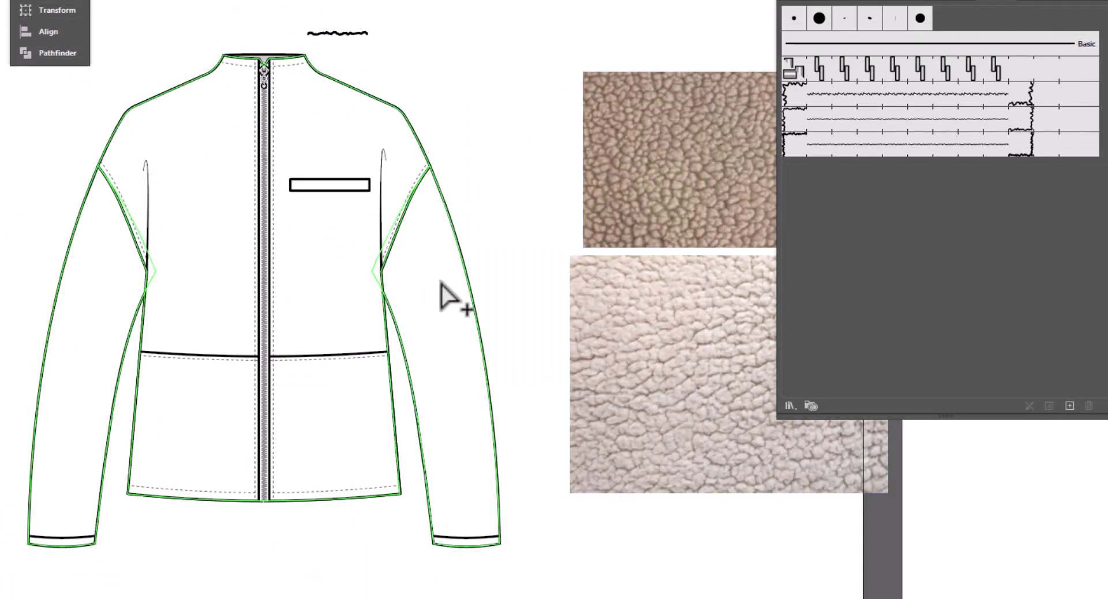
# Step: Apply the shearling brush to the outer outlines, then to the zipper, waist seam and cuff seams
pyautogui.click(893, 151)
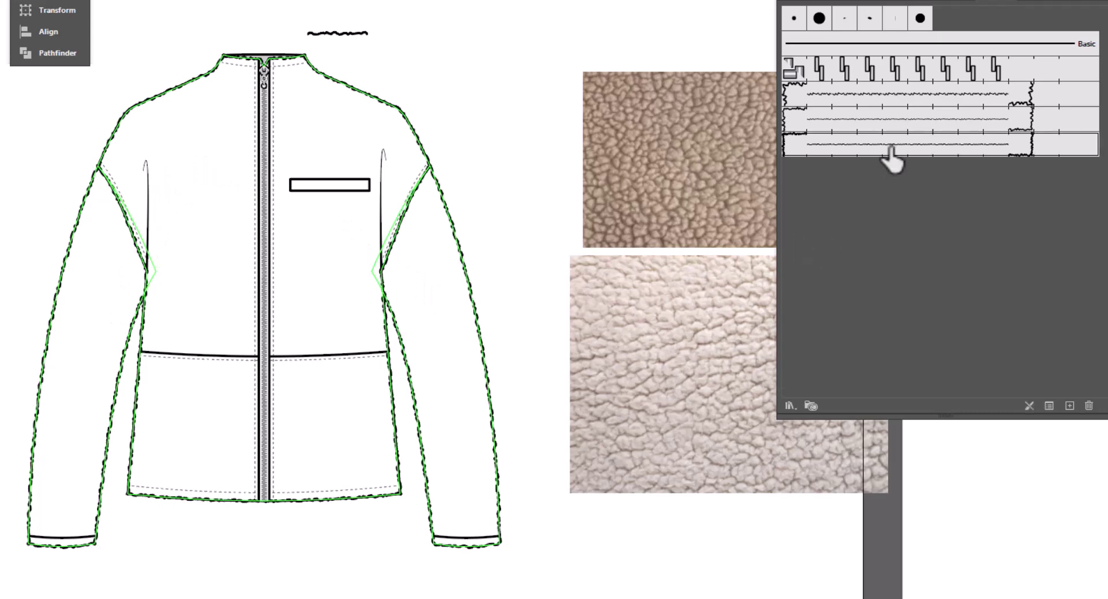
pyautogui.click(266, 228)
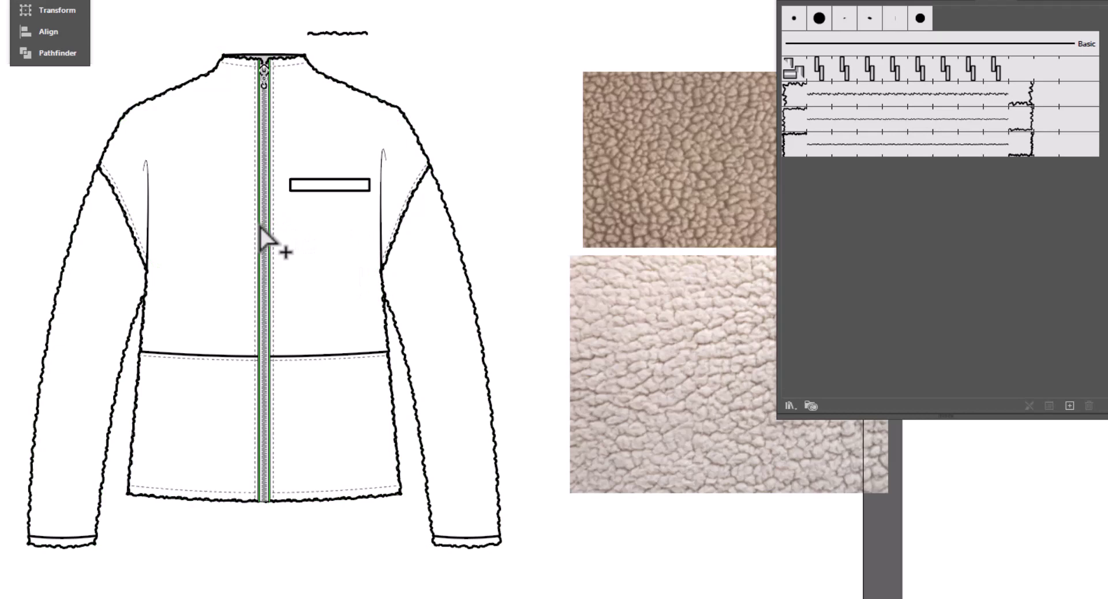
pyautogui.keyDown('shift'); pyautogui.click(332, 355); pyautogui.keyUp('shift')
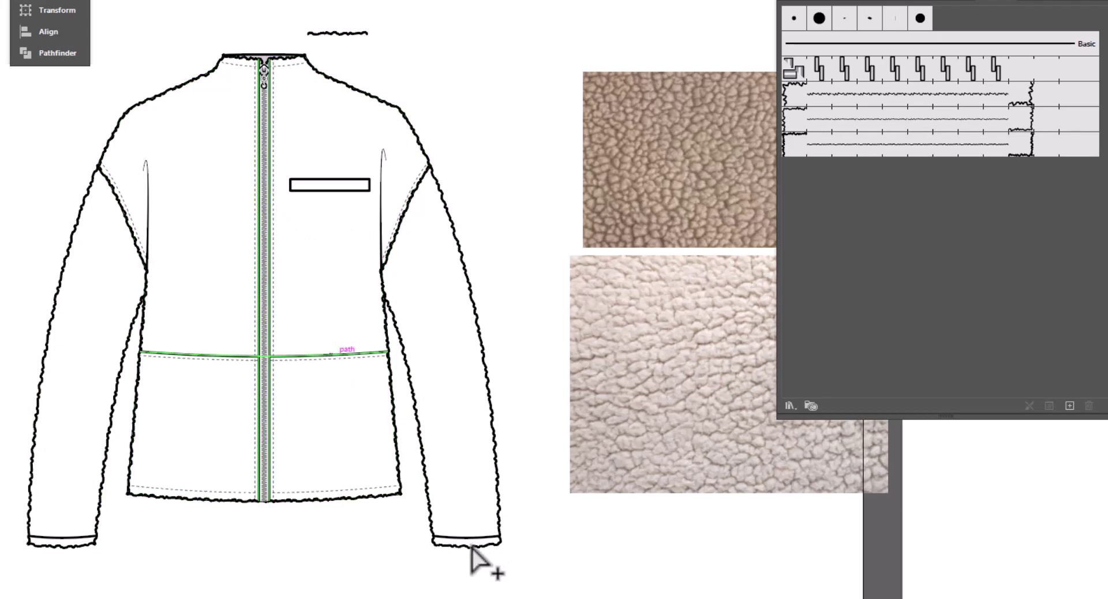
pyautogui.keyDown('shift'); pyautogui.click(47, 537); pyautogui.keyUp('shift')
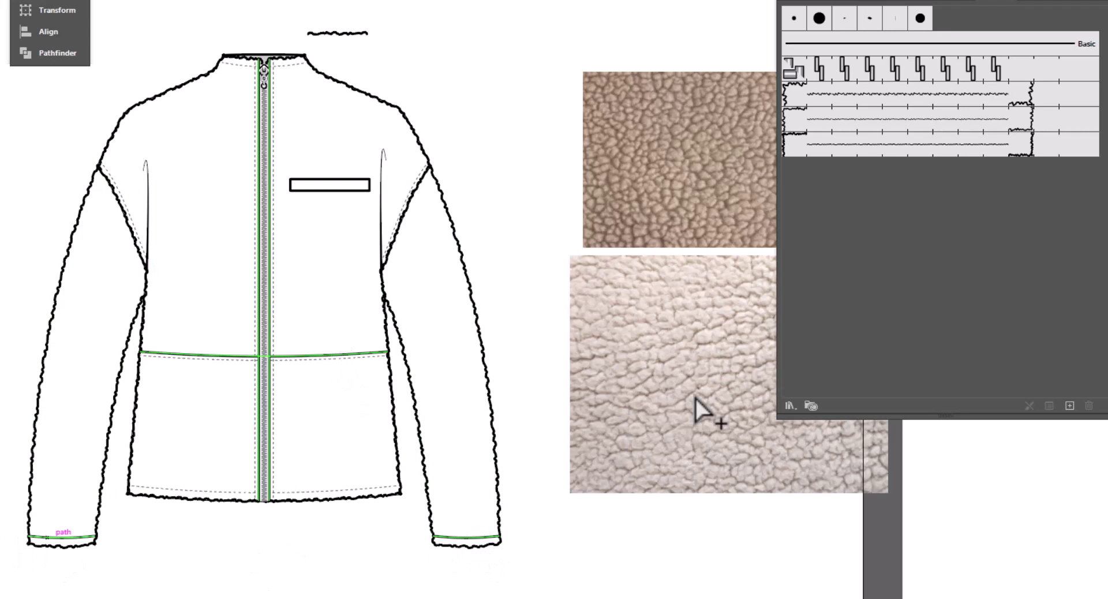
pyautogui.click(823, 147)
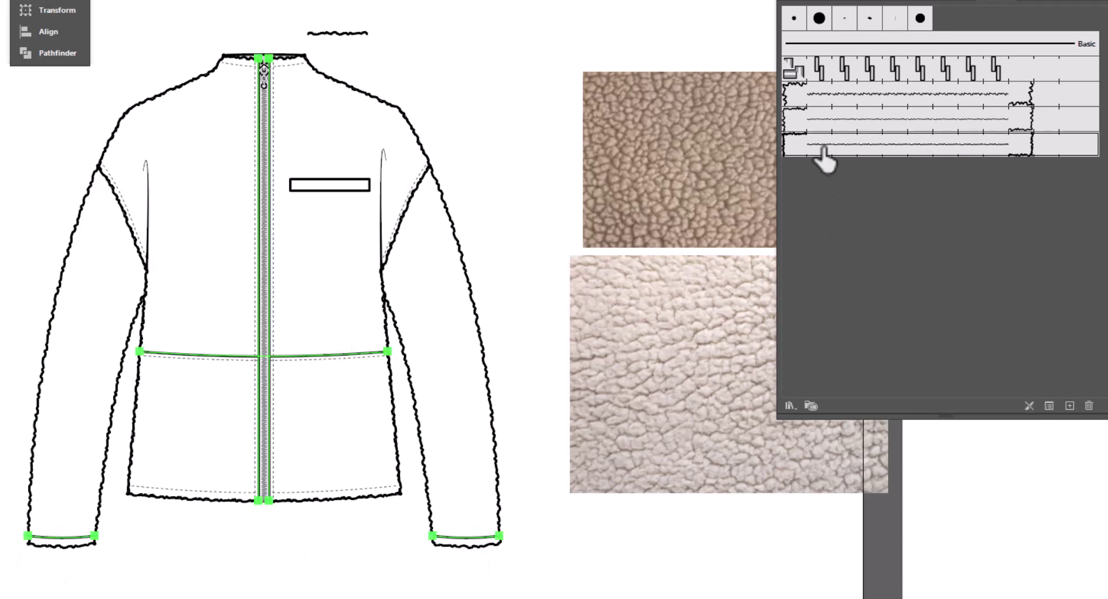
# Step: Give the inner jacket body outline the thinner shearling brush, then deselect everything
pyautogui.click(429, 84)
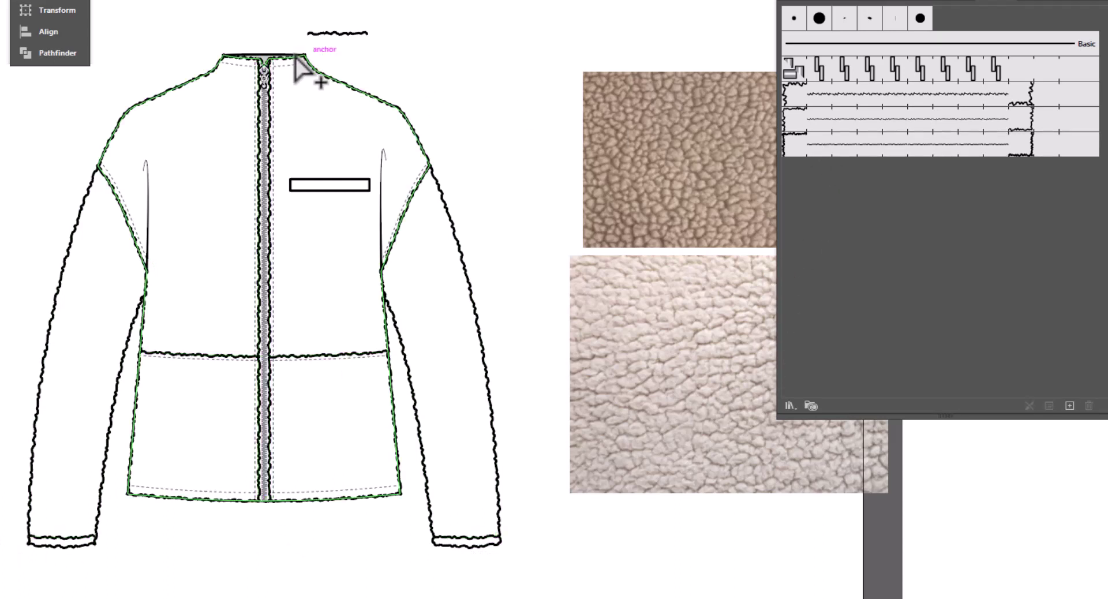
pyautogui.click(265, 57)
pyautogui.click(975, 147)
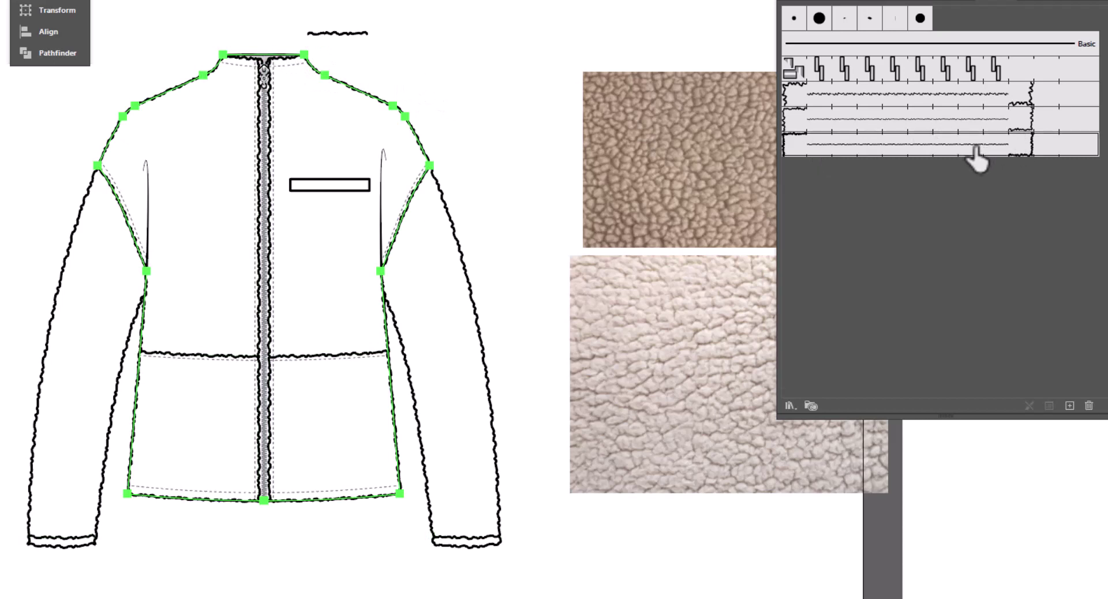
pyautogui.click(507, 74)
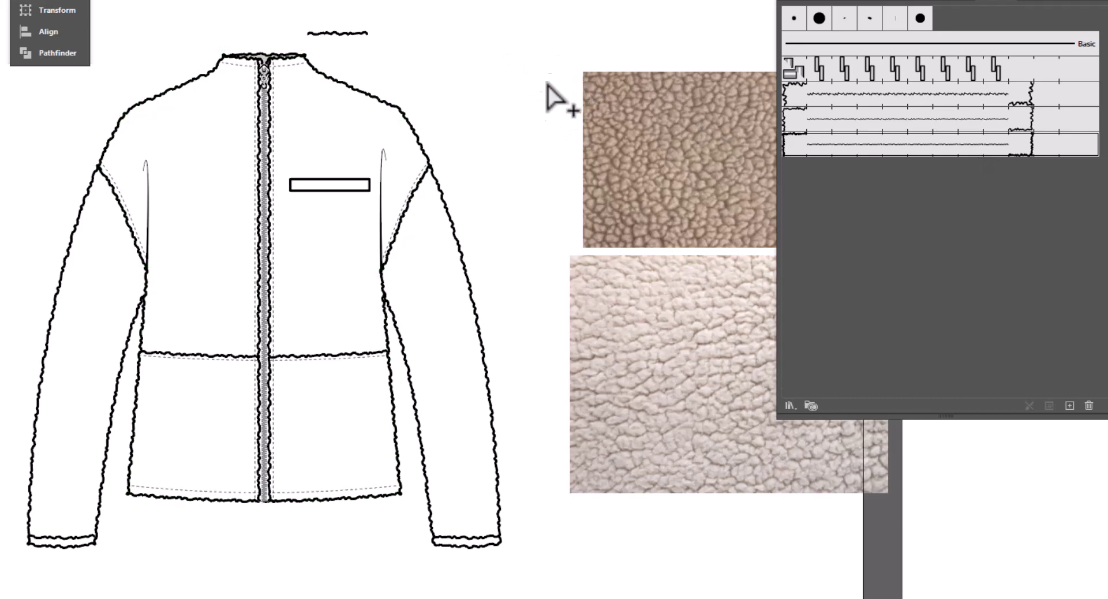
# Step: Shift-select the jacket body and both sleeve outlines, clearing and redoing a first attempt
pyautogui.click(347, 149)
pyautogui.keyDown('shift'); pyautogui.click(453, 359); pyautogui.keyUp('shift')
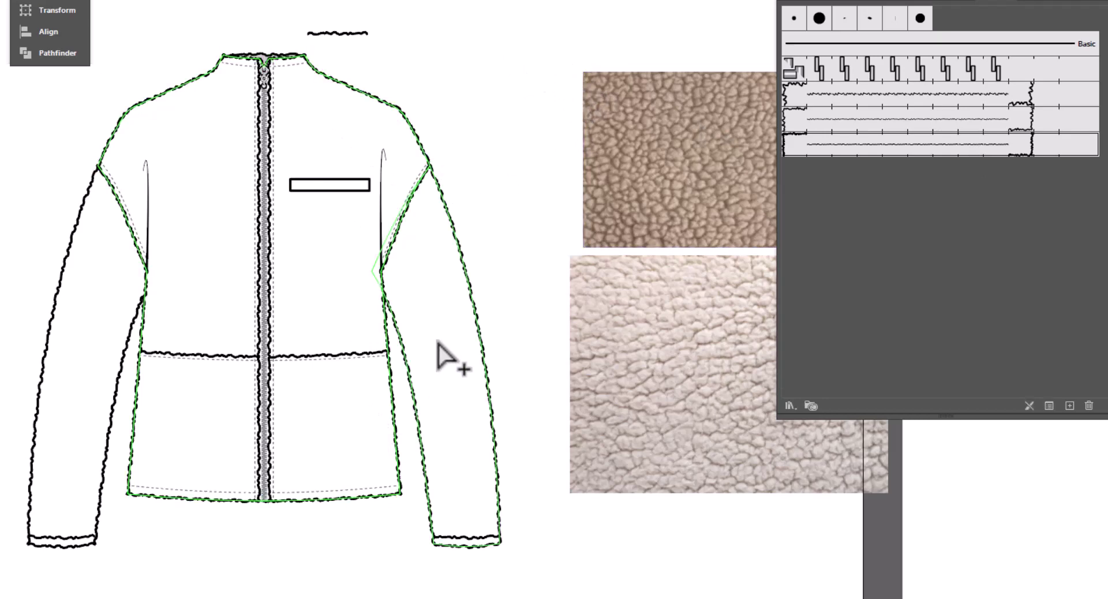
pyautogui.keyDown('shift'); pyautogui.click(107, 340); pyautogui.keyUp('shift')
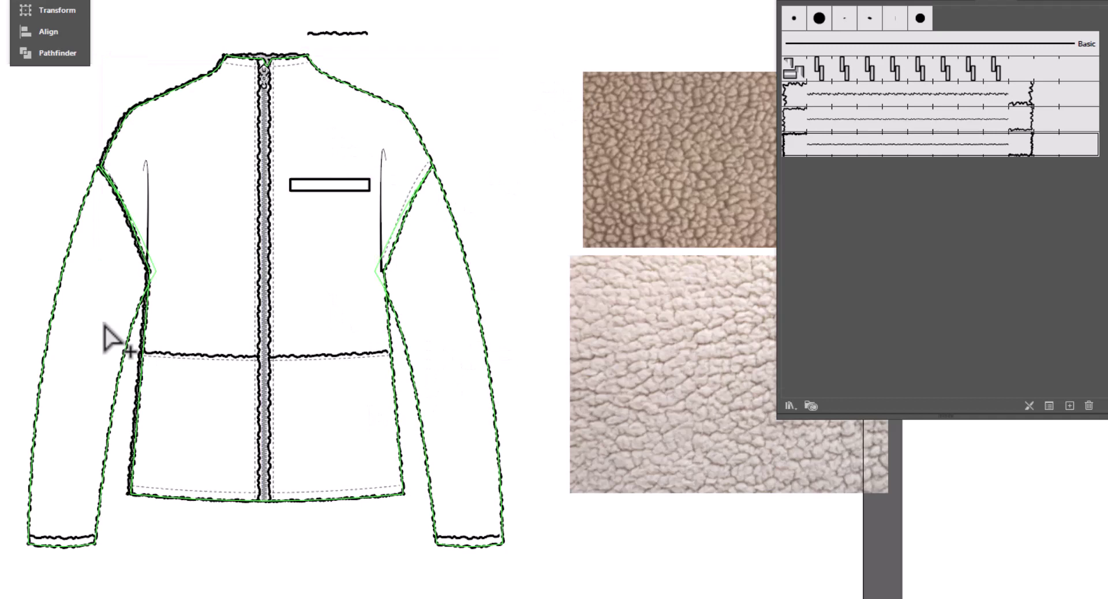
pyautogui.click(502, 173)
pyautogui.click(470, 175)
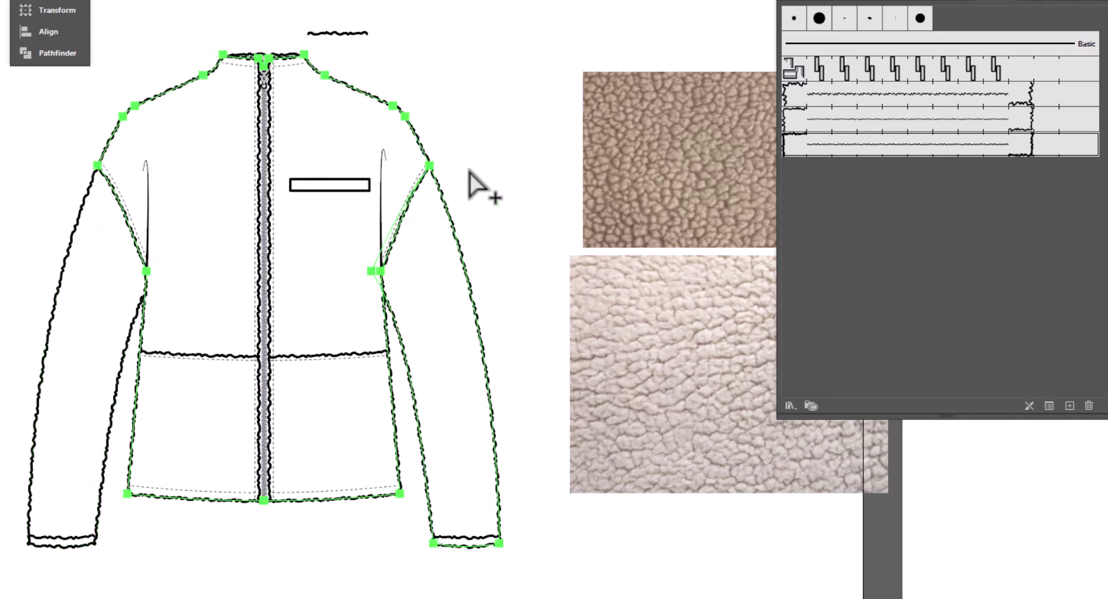
pyautogui.click(481, 444)
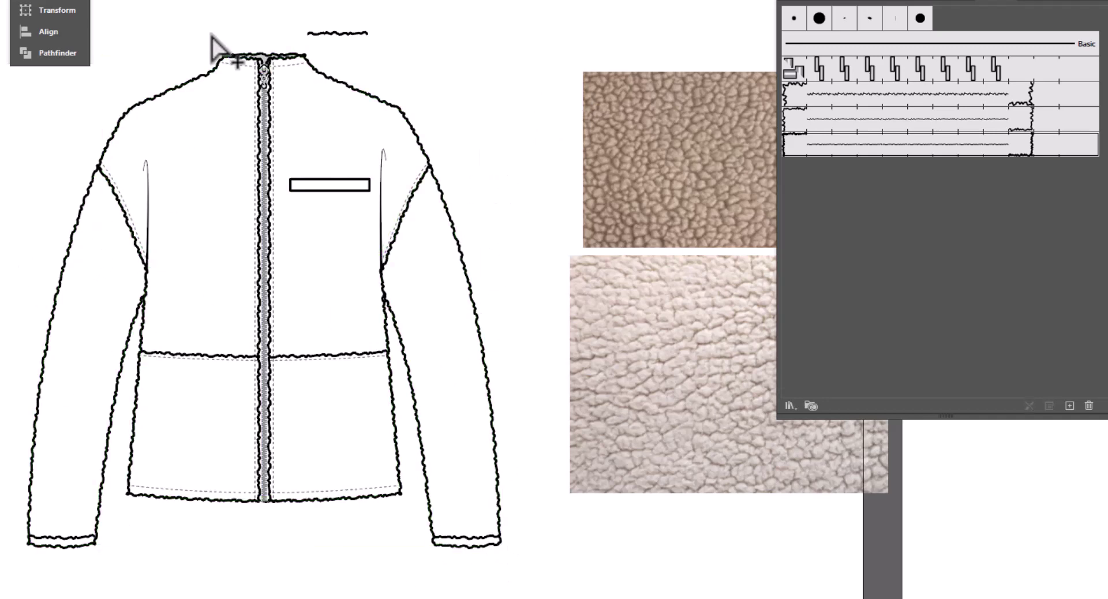
pyautogui.click(199, 165)
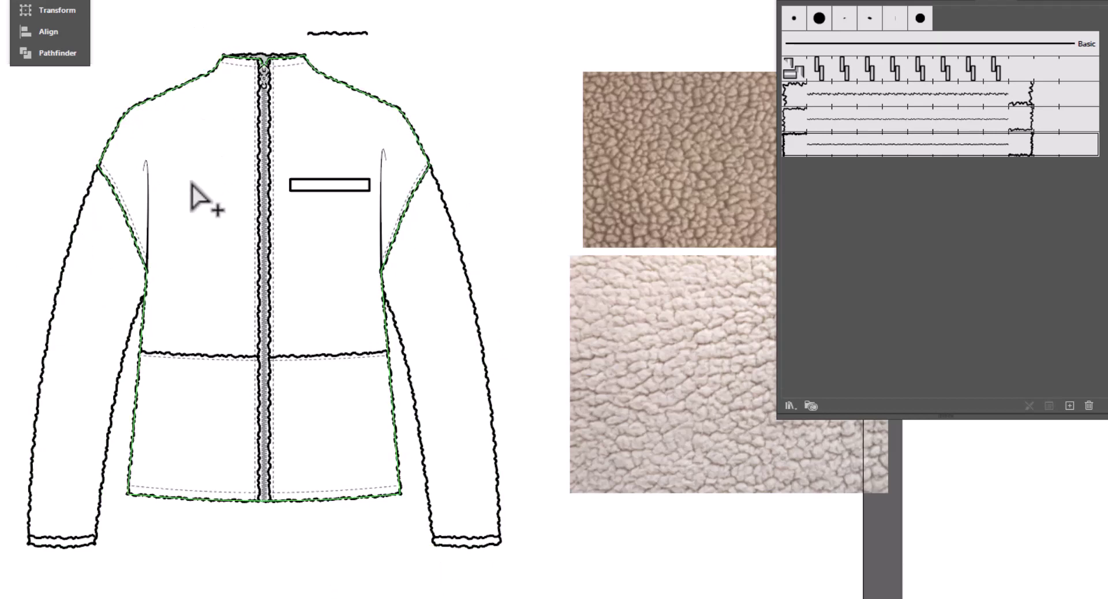
pyautogui.click(431, 330)
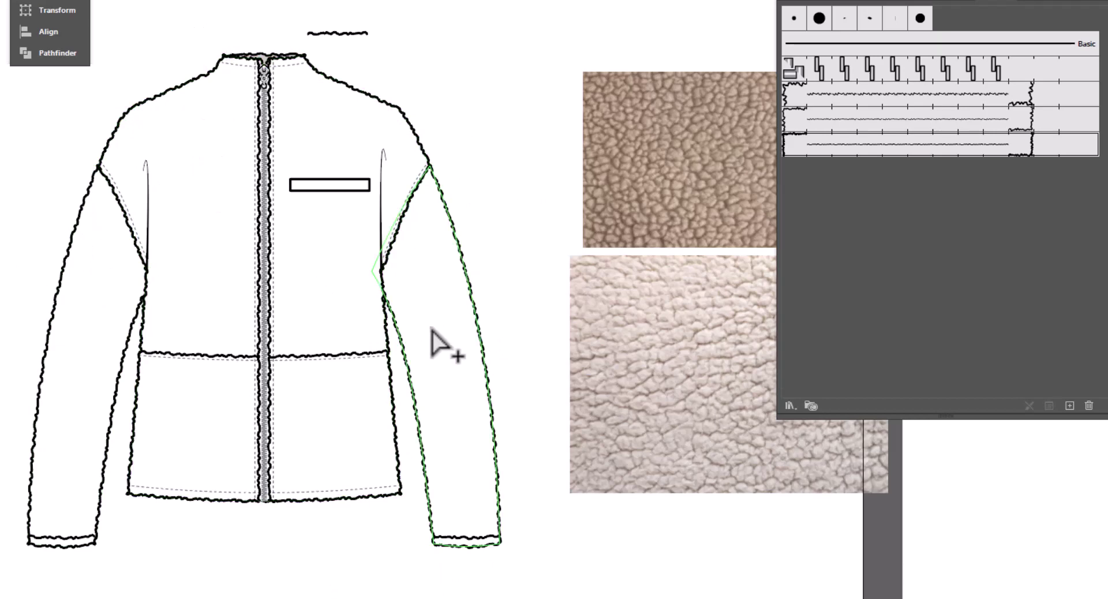
pyautogui.keyDown('shift'); pyautogui.click(346, 321); pyautogui.keyUp('shift')
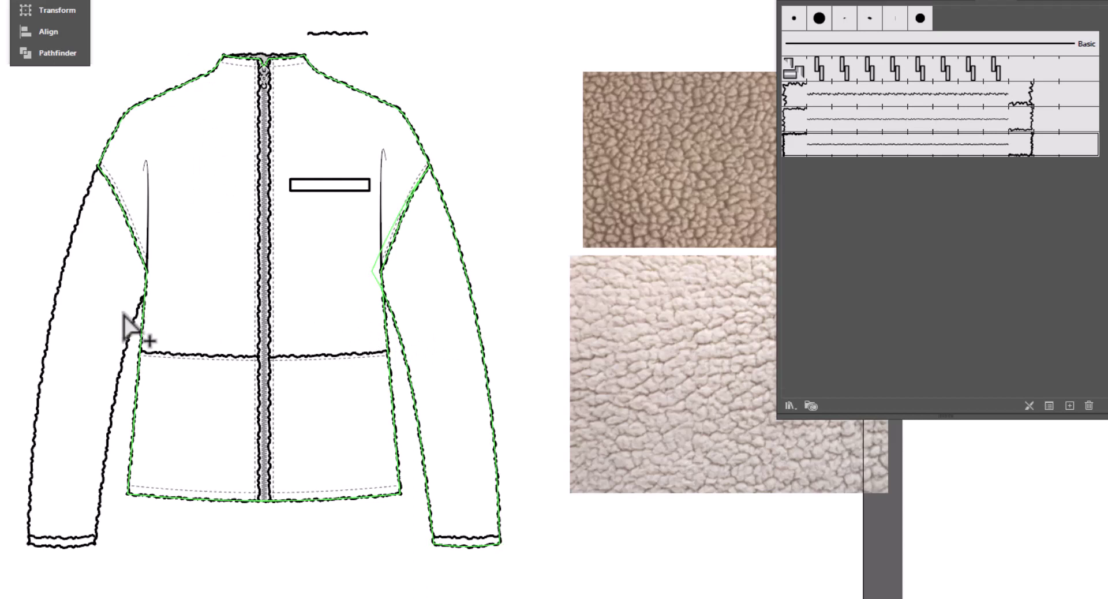
pyautogui.keyDown('shift'); pyautogui.click(104, 315); pyautogui.keyUp('shift')
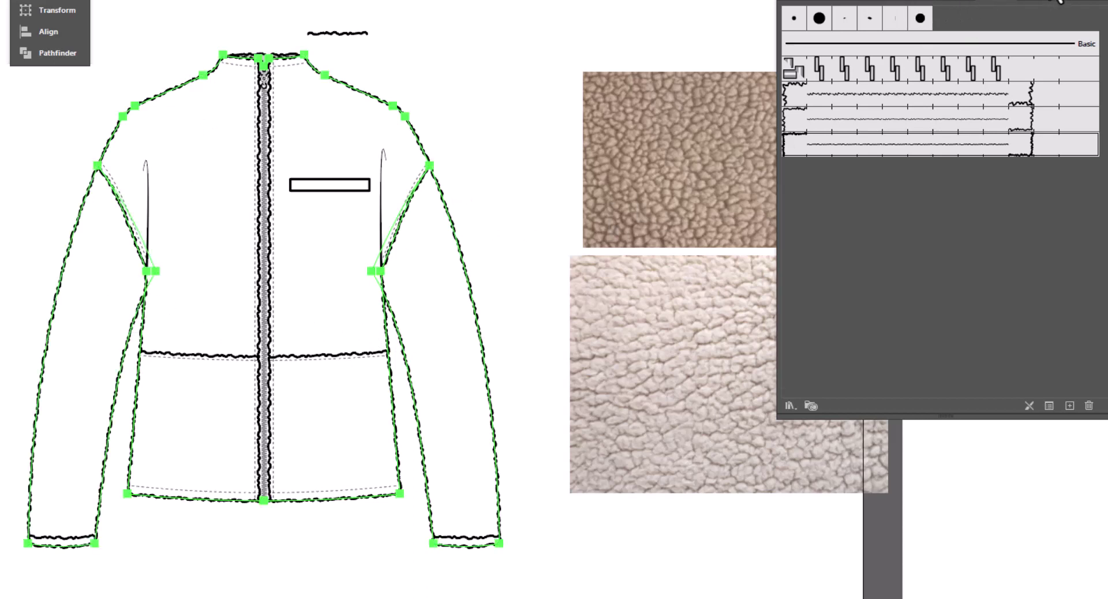
pyautogui.moveTo(1059, 1); pyautogui.dragTo(1059, 13)
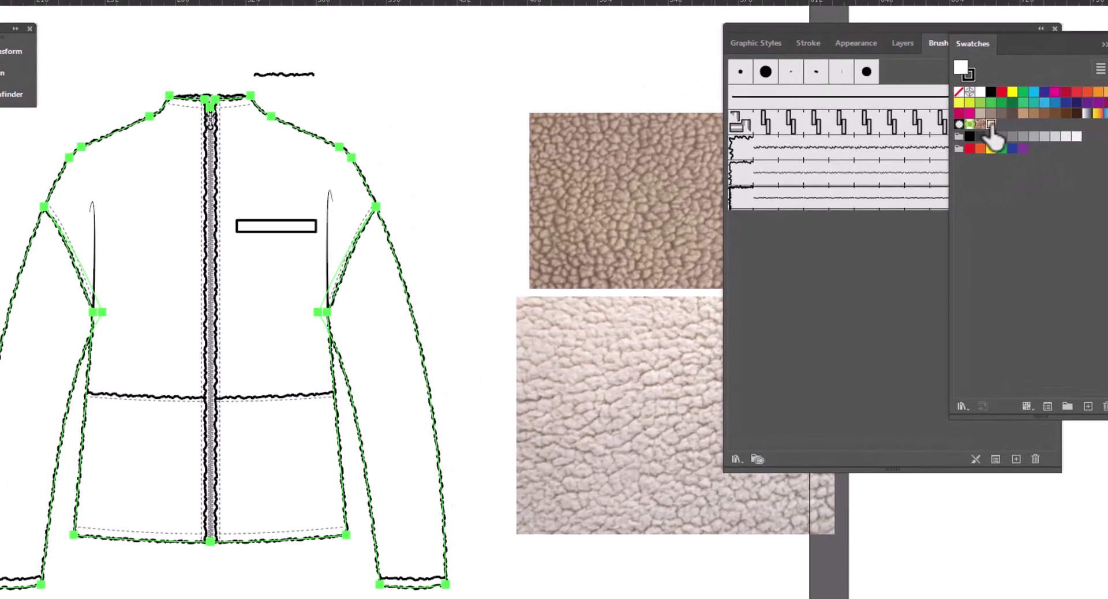
# Step: Fill the jacket body and sleeves with the beige shearling pattern swatch, then deselect
pyautogui.click(990, 125)
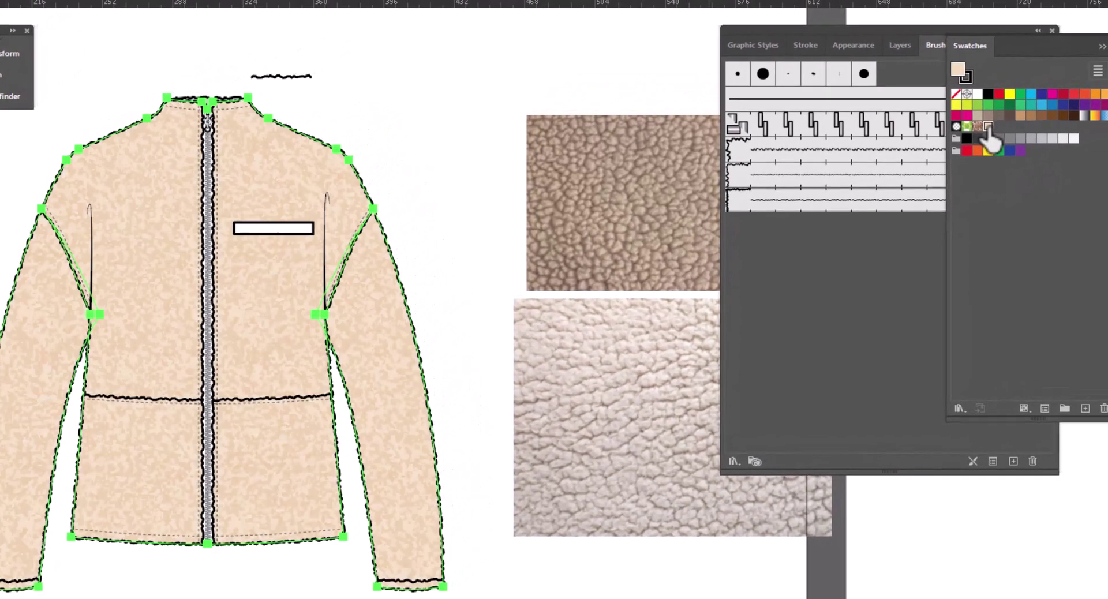
pyautogui.click(432, 119)
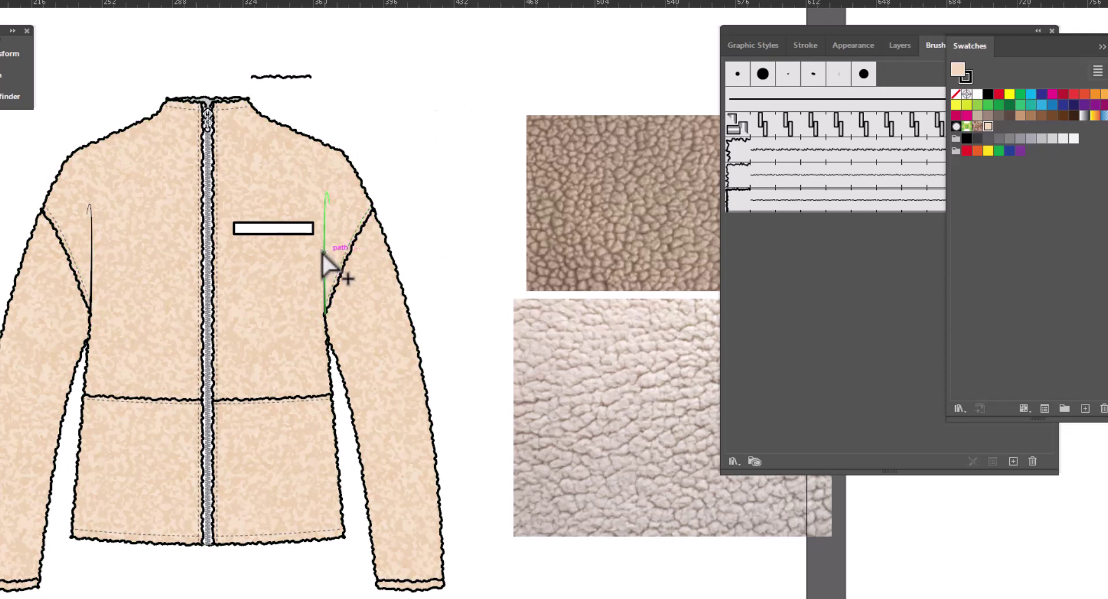
pyautogui.click(300, 233)
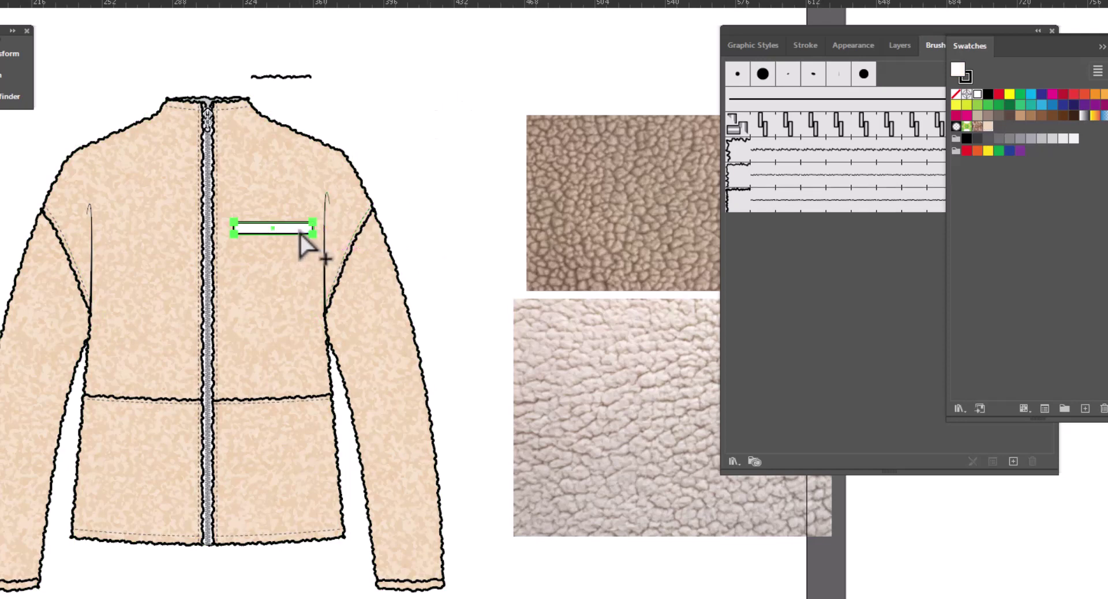
# Step: Give the chest pocket welt rectangle a dark brown swatch fill
pyautogui.click(1052, 118)
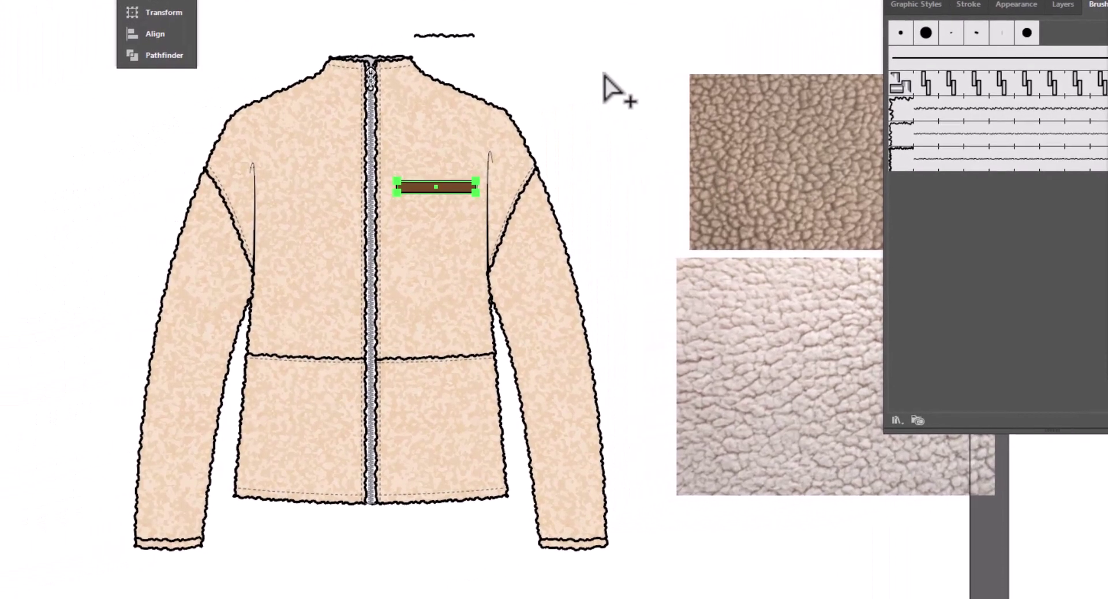